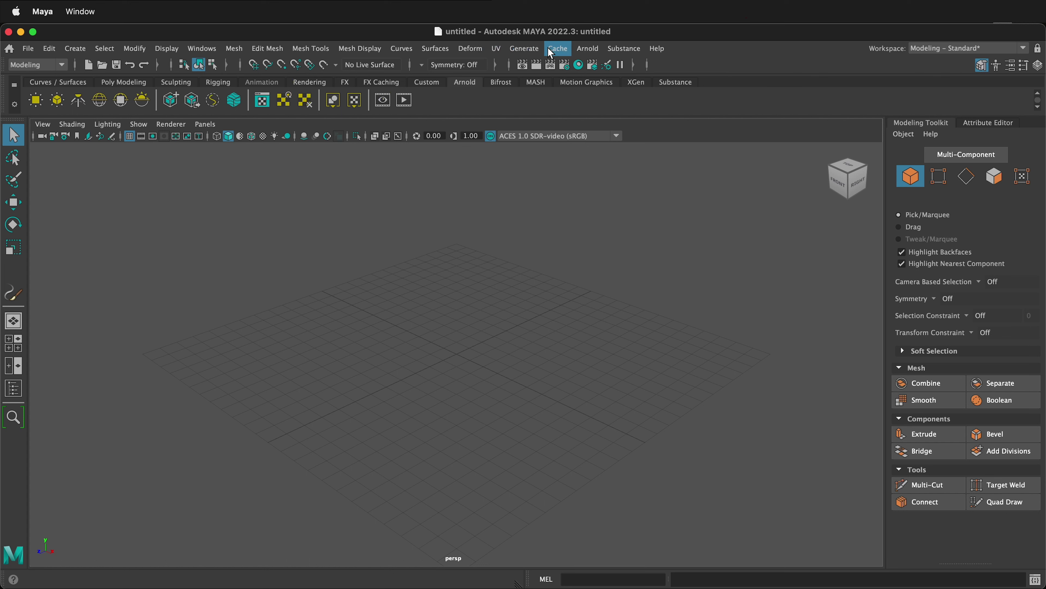
Step: Load the dahliaRed brush from the Paint_Effects > Flowers examples in the Content Browser
left_click(529, 53)
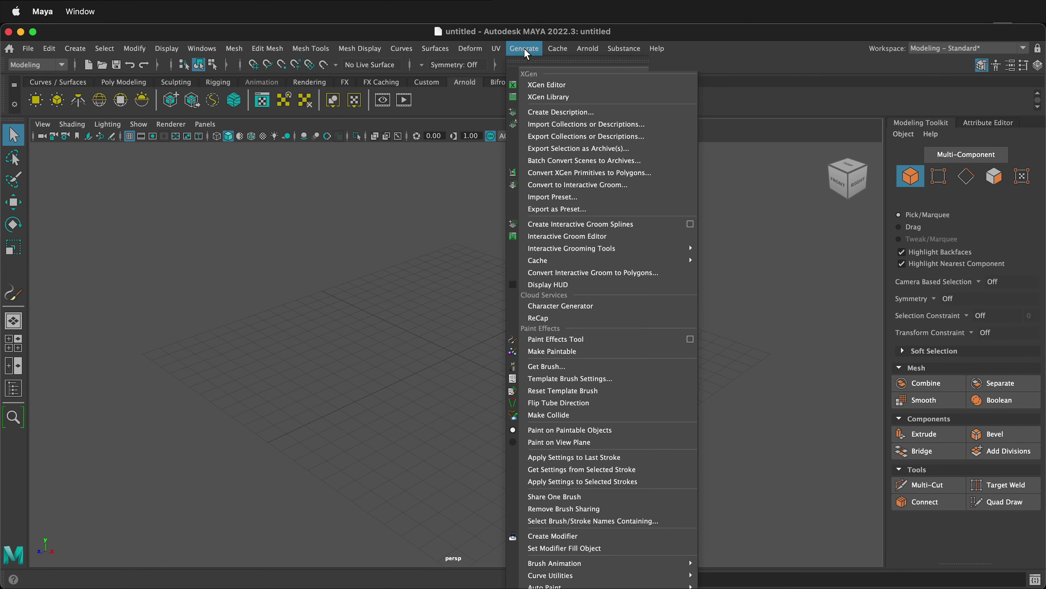
left_click(548, 367)
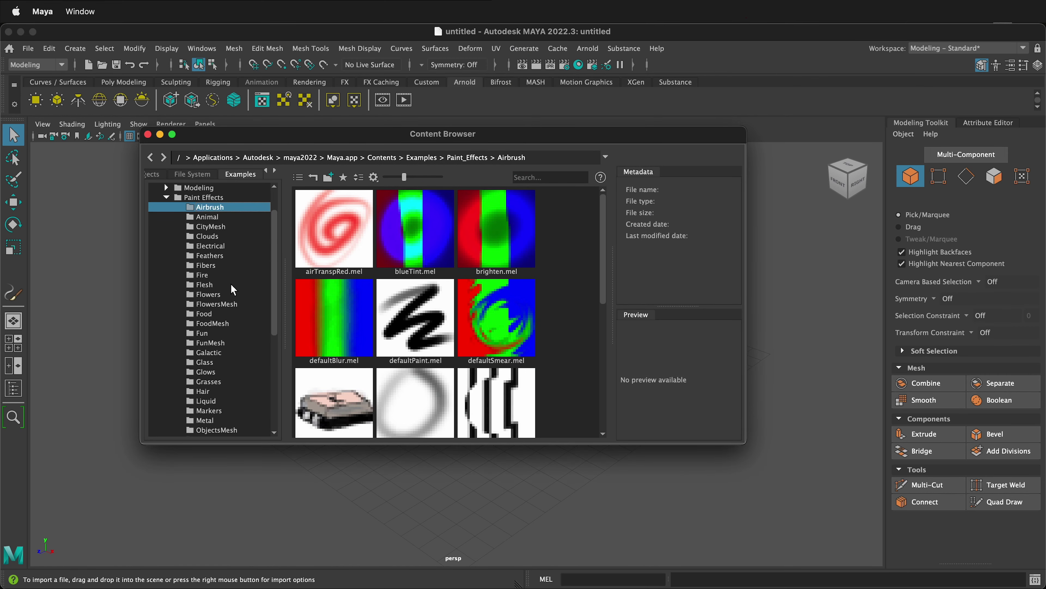
left_click(220, 294)
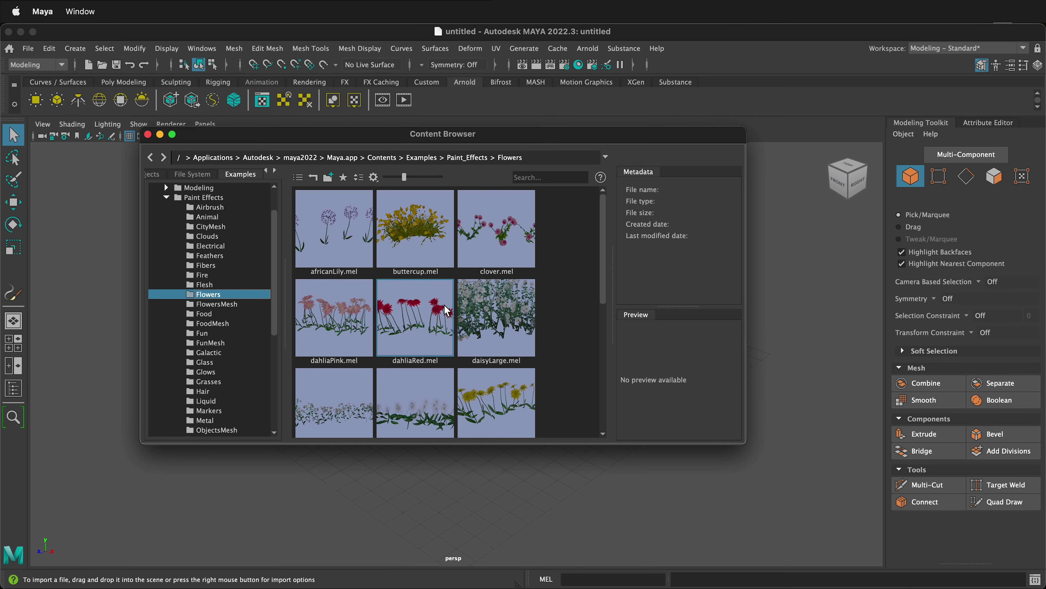
left_click(420, 333)
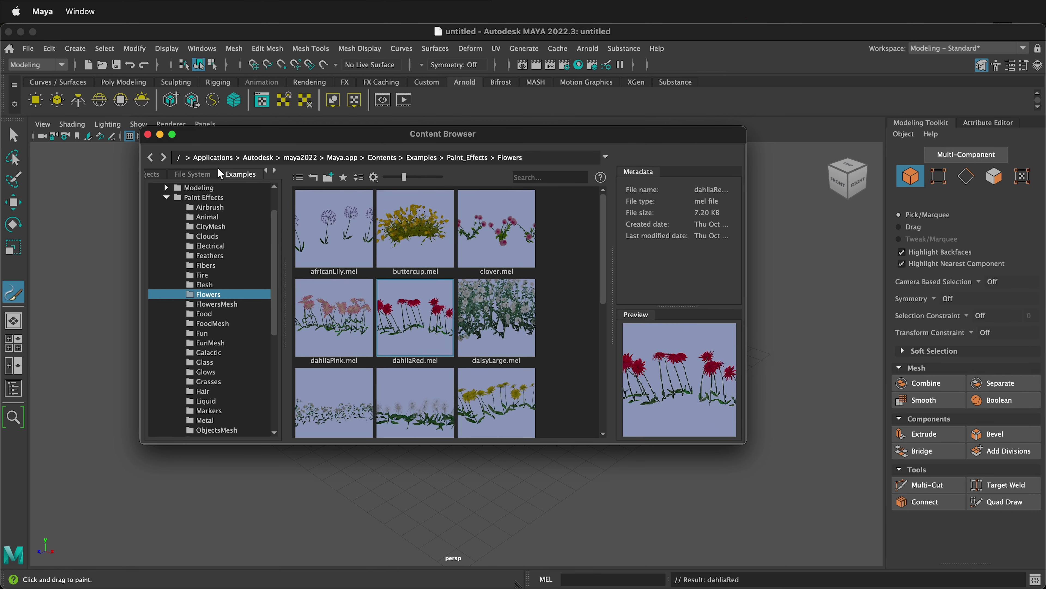
left_click(147, 135)
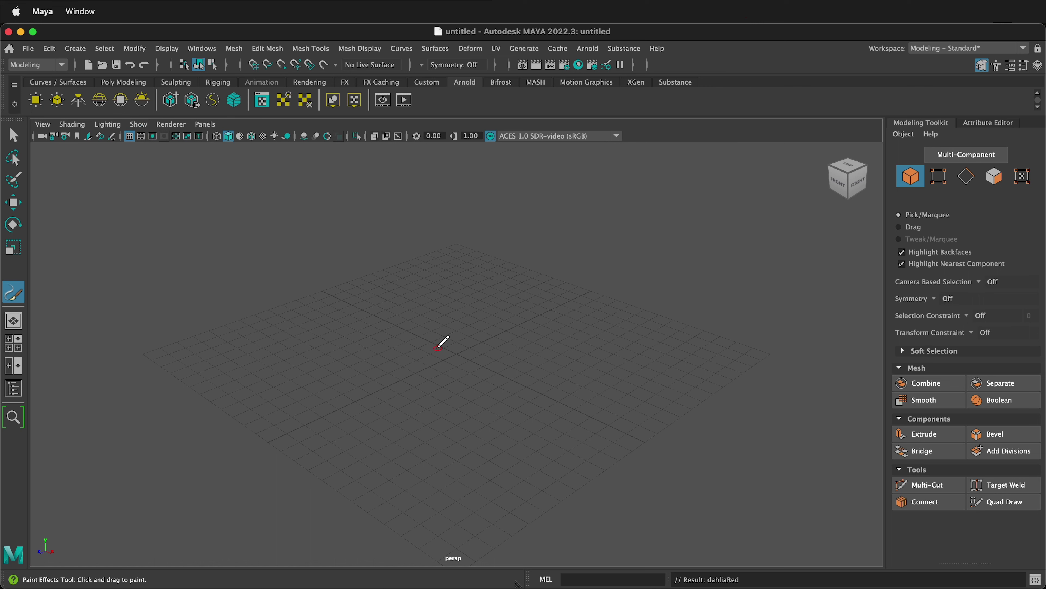
Step: Paint a dahlia stroke, undo it, and repaint across the grid with a much larger brush
mouse_move(435, 344)
left_mouse_down()
mouse_move(469, 366)
mouse_move(555, 372)
left_mouse_up()
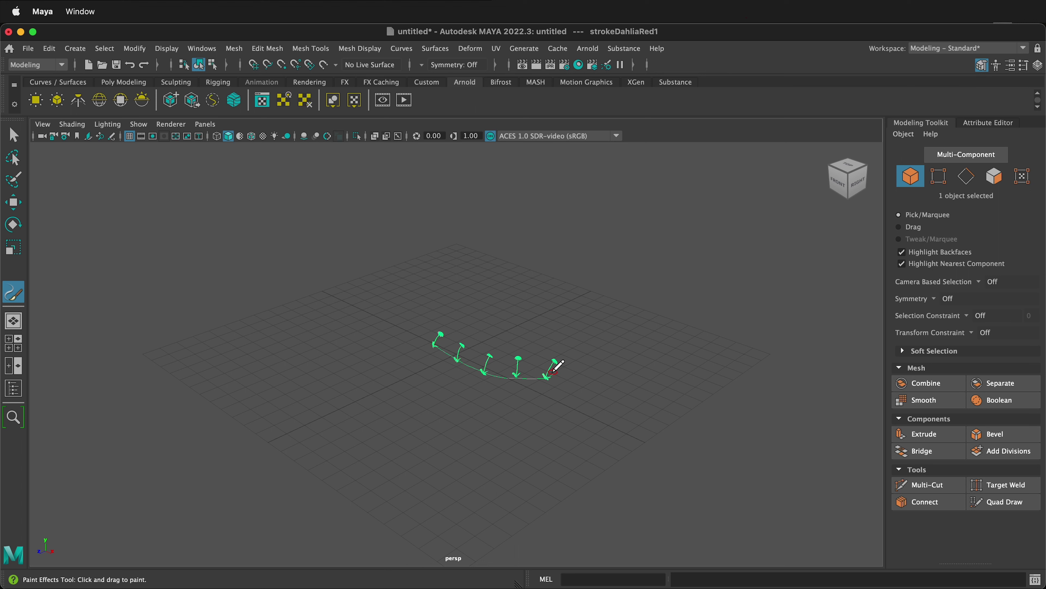
key("ctrl+z")
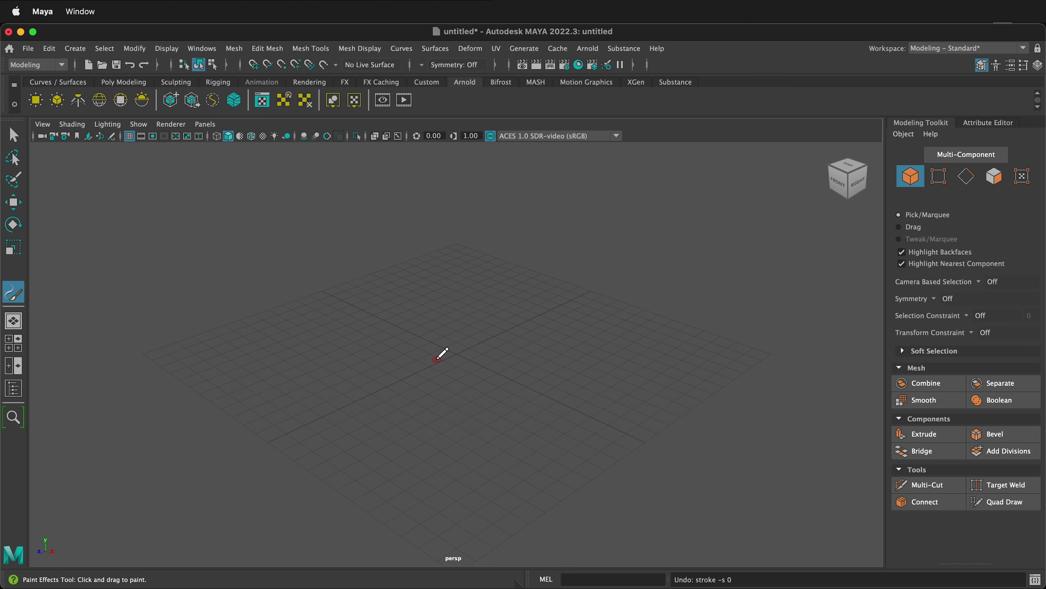
mouse_move(439, 355)
left_mouse_down()
mouse_move(467, 356)
mouse_move(426, 358)
mouse_move(678, 376)
left_mouse_up()
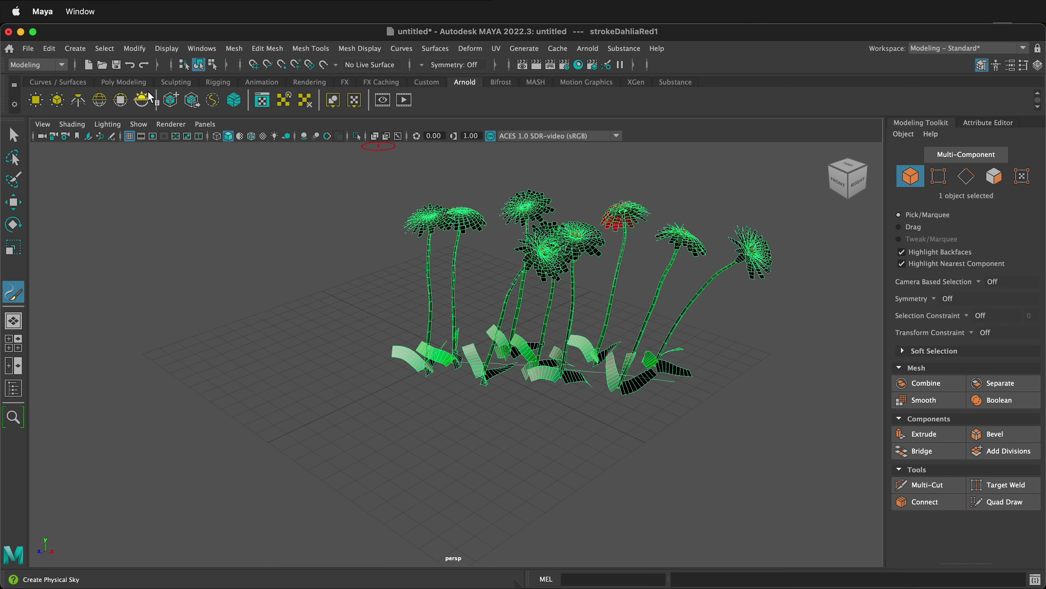
Step: Add an Arnold sky dome light and run a quick IPR test in Arnold RenderView
left_click(102, 101)
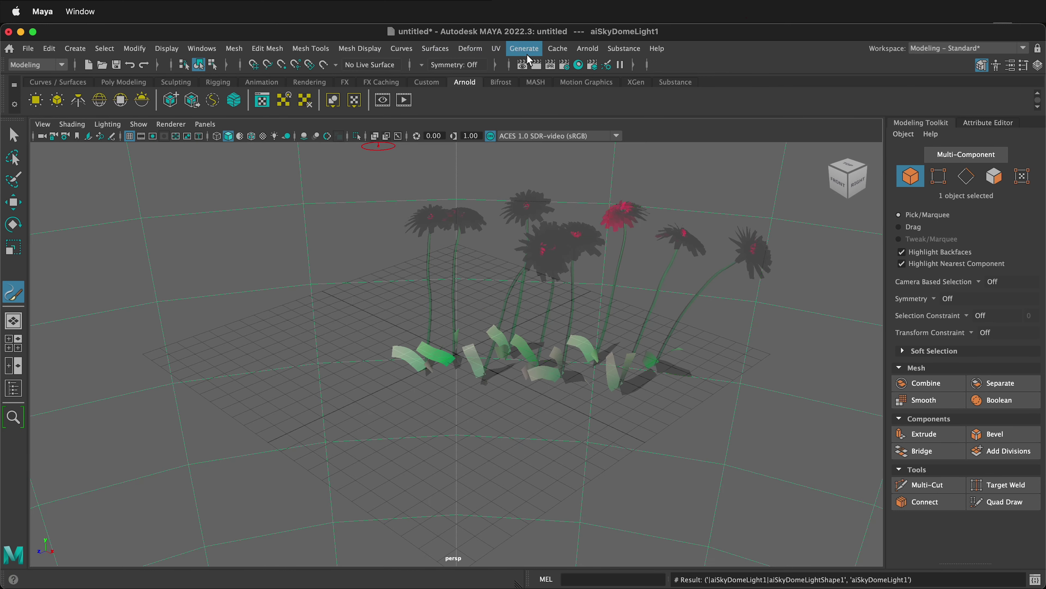
left_click(587, 49)
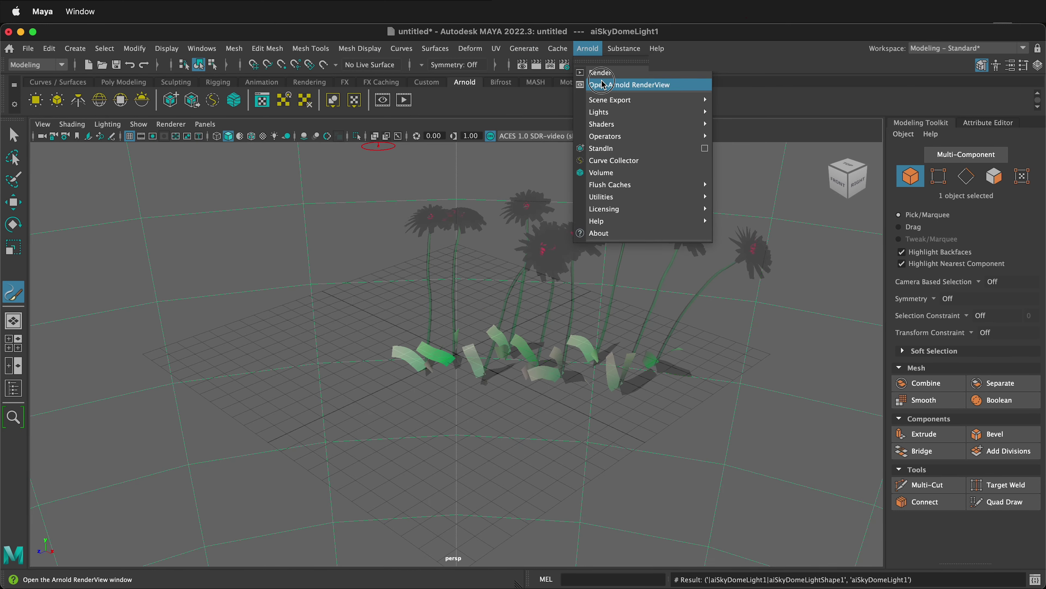
left_click(610, 85)
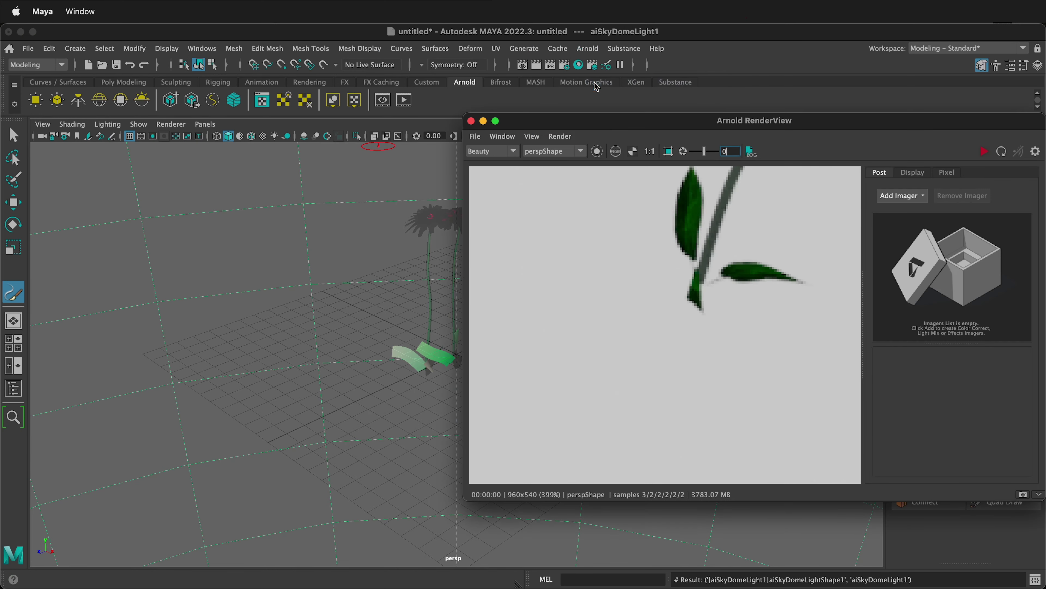
left_click(987, 153)
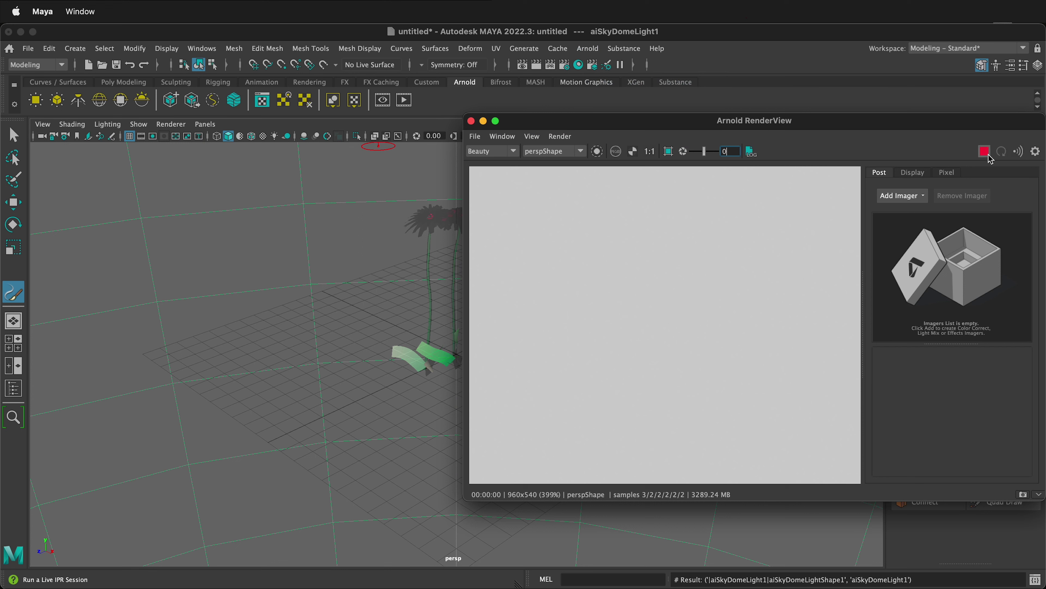
left_click(988, 153)
left_click(472, 122)
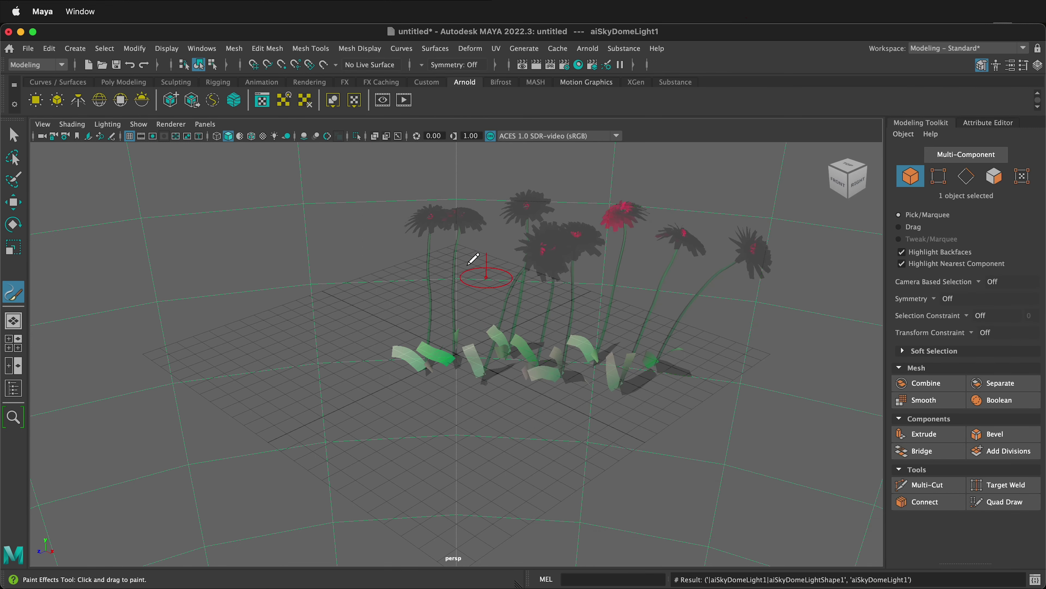
key("q")
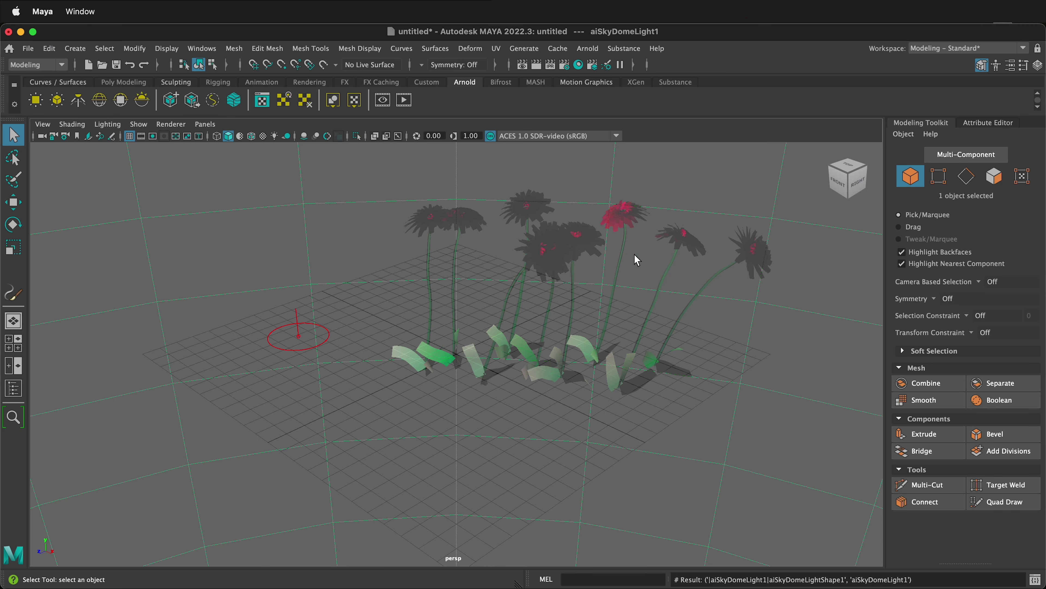
Step: Convert the selected dahlia stroke from Paint Effects into polygon meshes
left_click(580, 244)
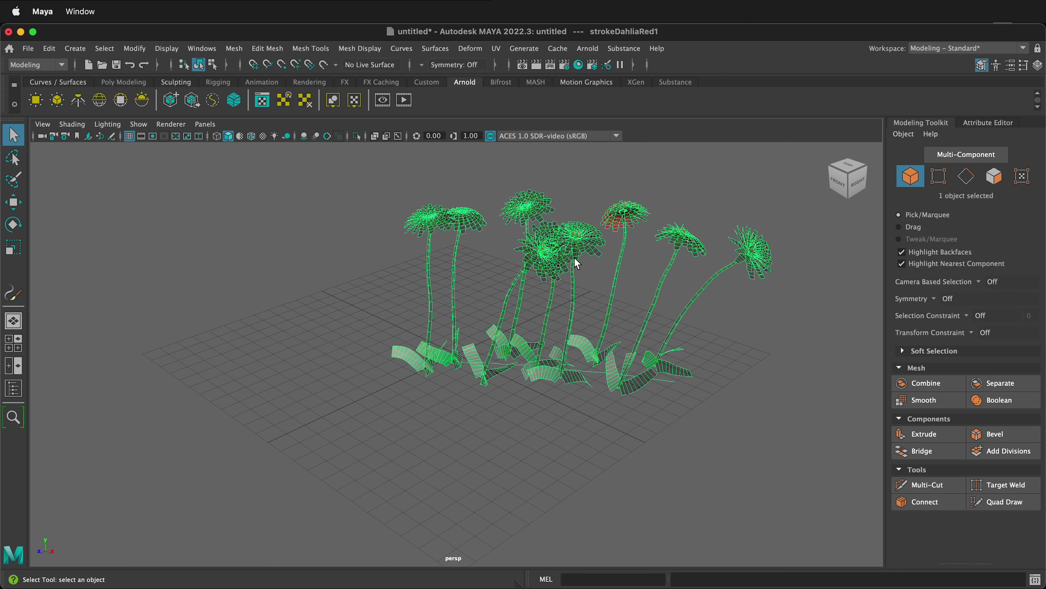
left_click(136, 50)
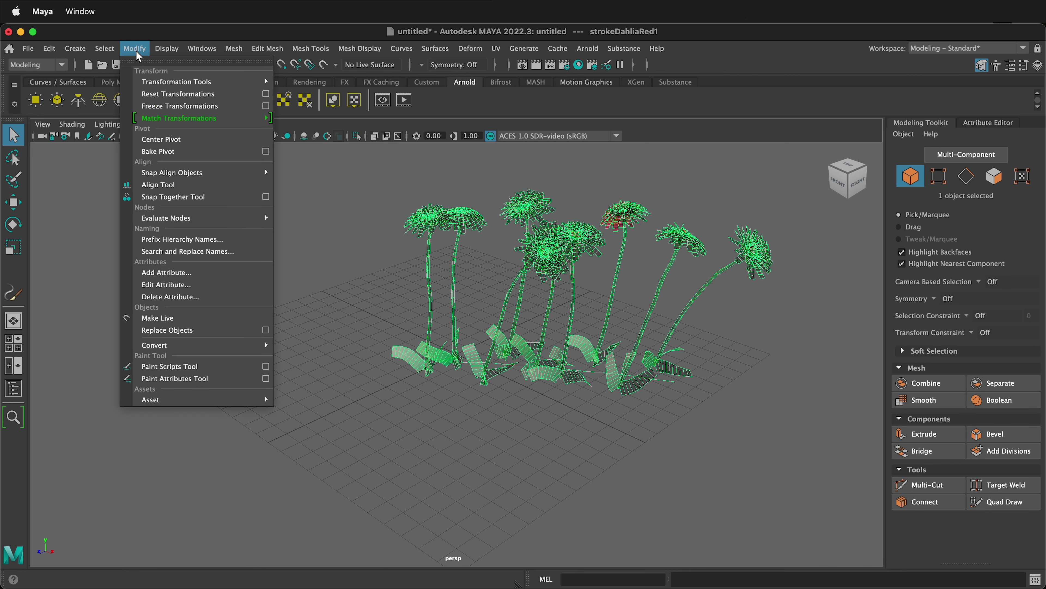
mouse_move(197, 349)
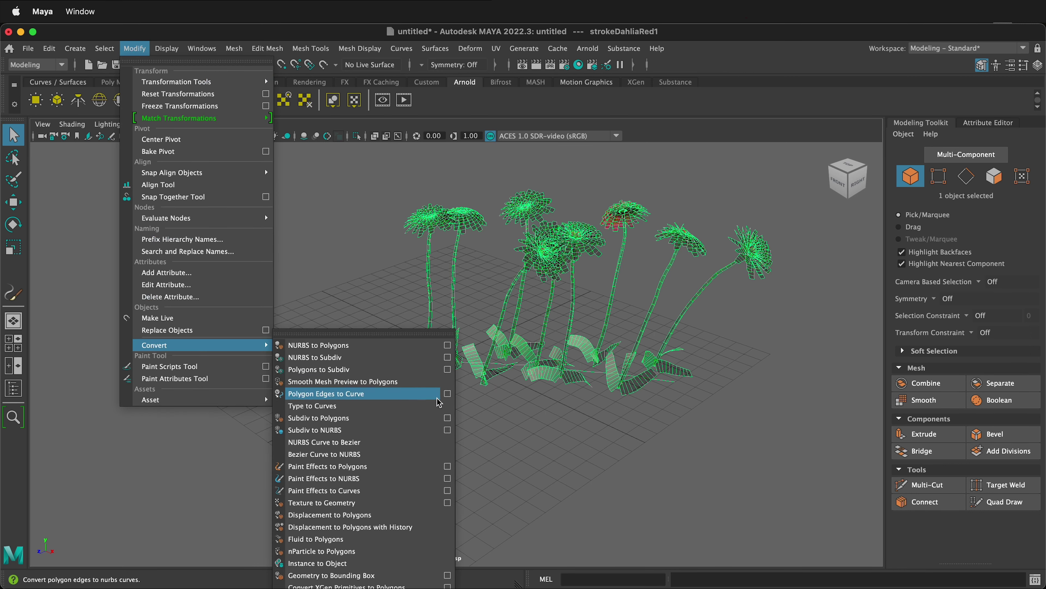
left_click(407, 467)
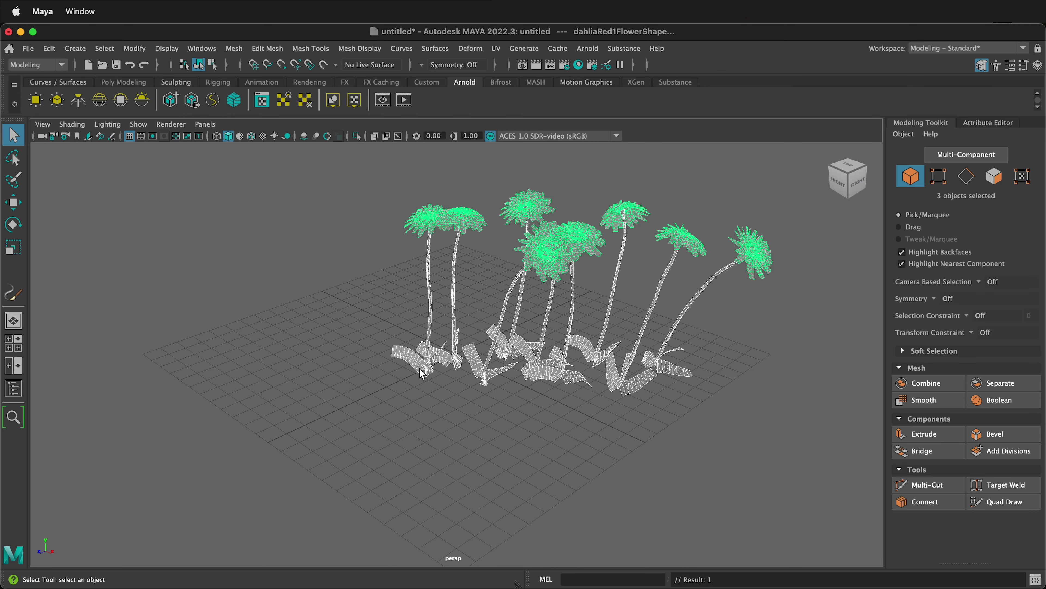
Step: Render the meshed dahlias with Arnold IPR, frame the whole flower bed, and save Snapshot_01
left_click(588, 49)
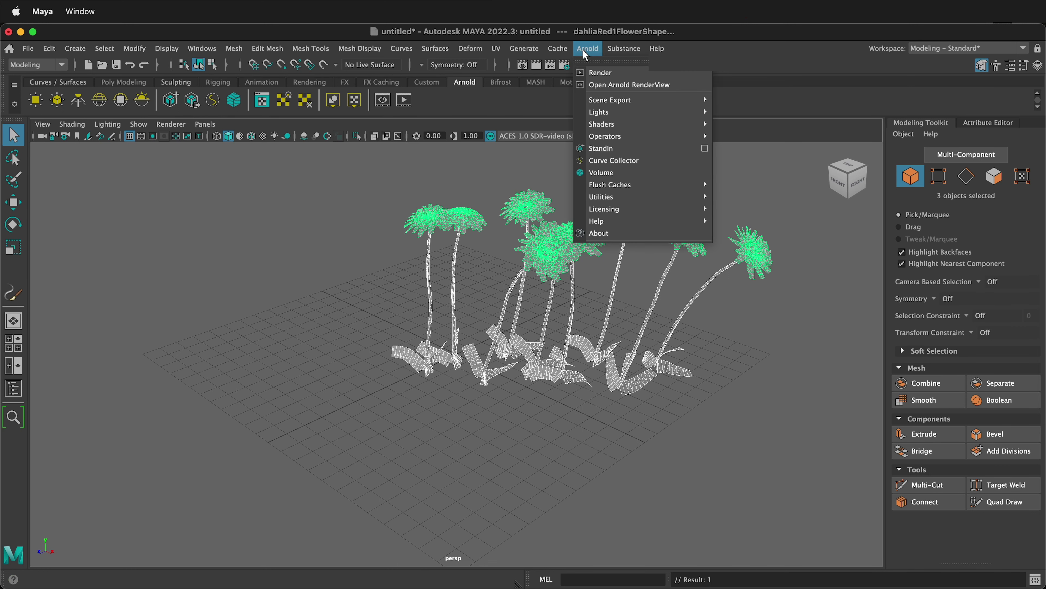
left_click(598, 86)
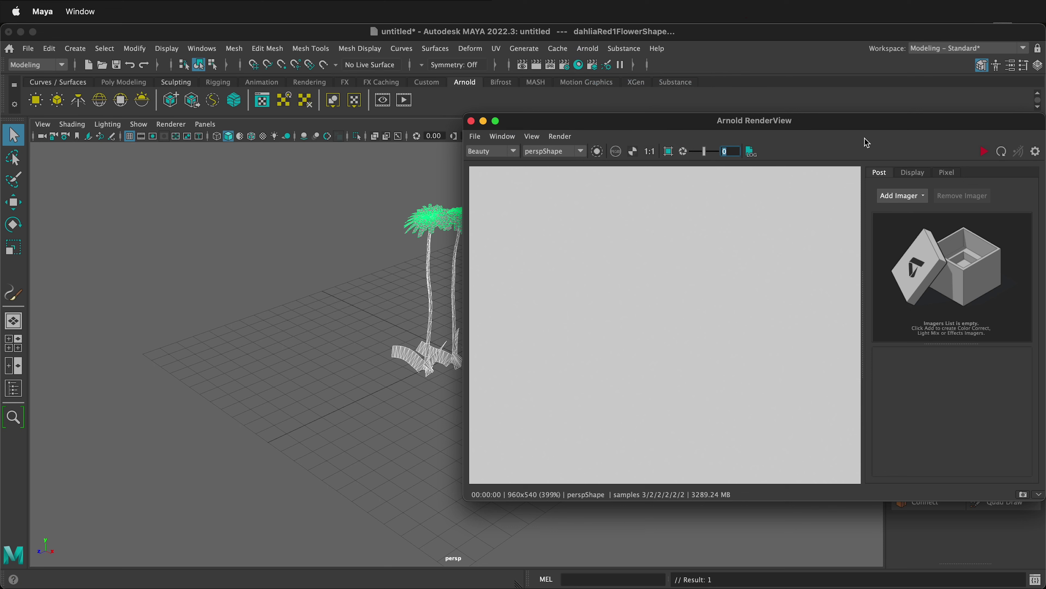
left_click(983, 151)
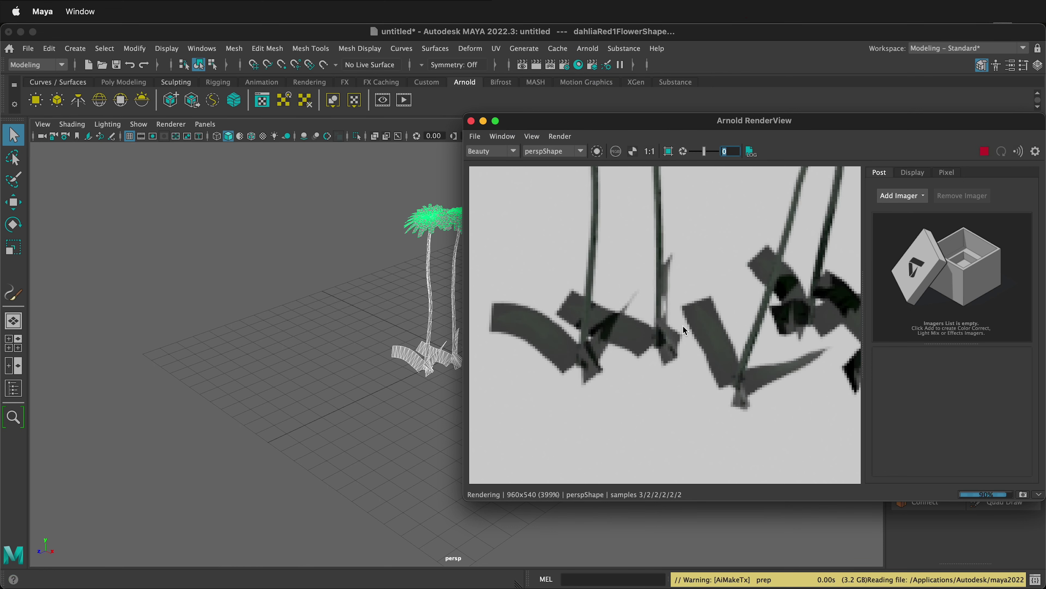
scroll(369, 319, "down", 3)
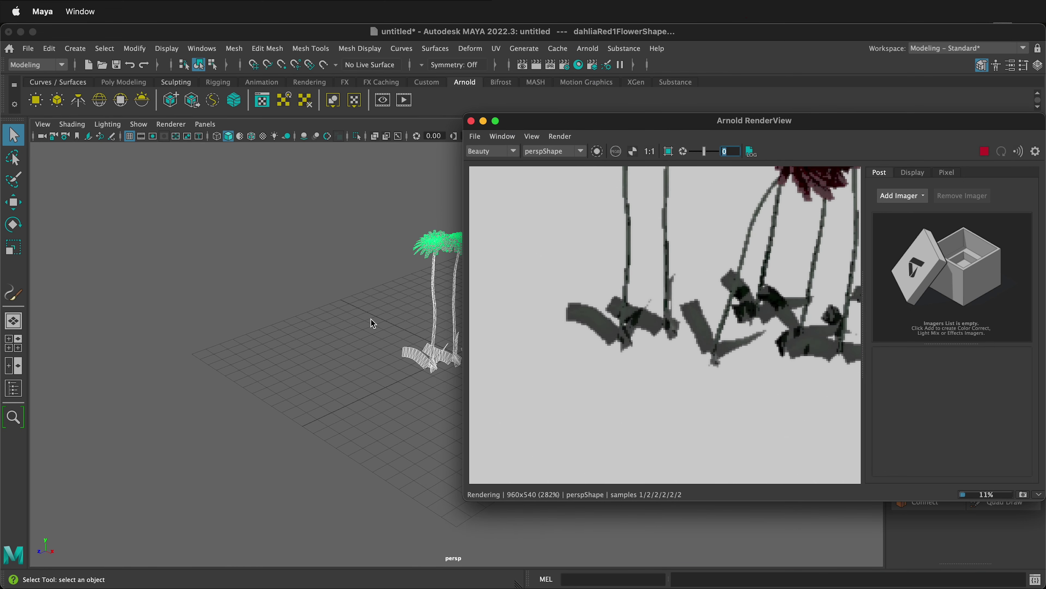
scroll(371, 319, "down", 2)
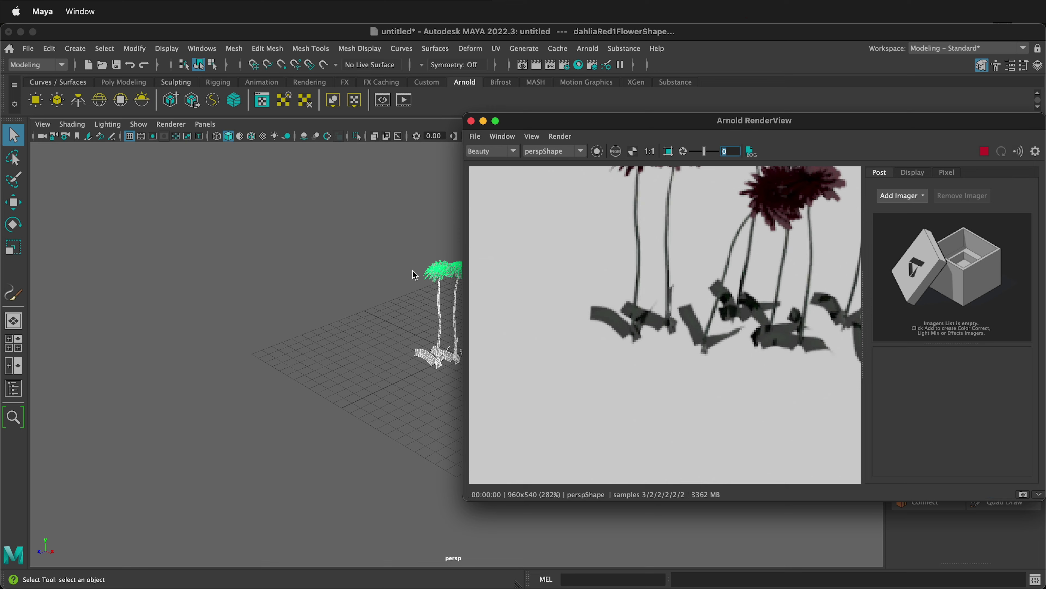
middle_click_drag(413, 271, 334, 320, "alt")
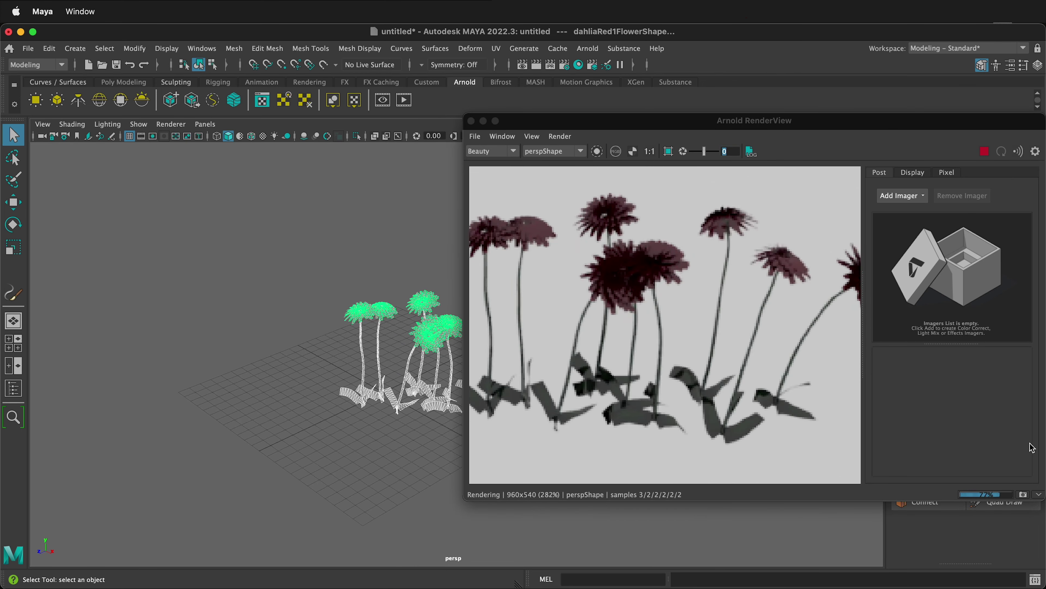
left_click(1024, 495)
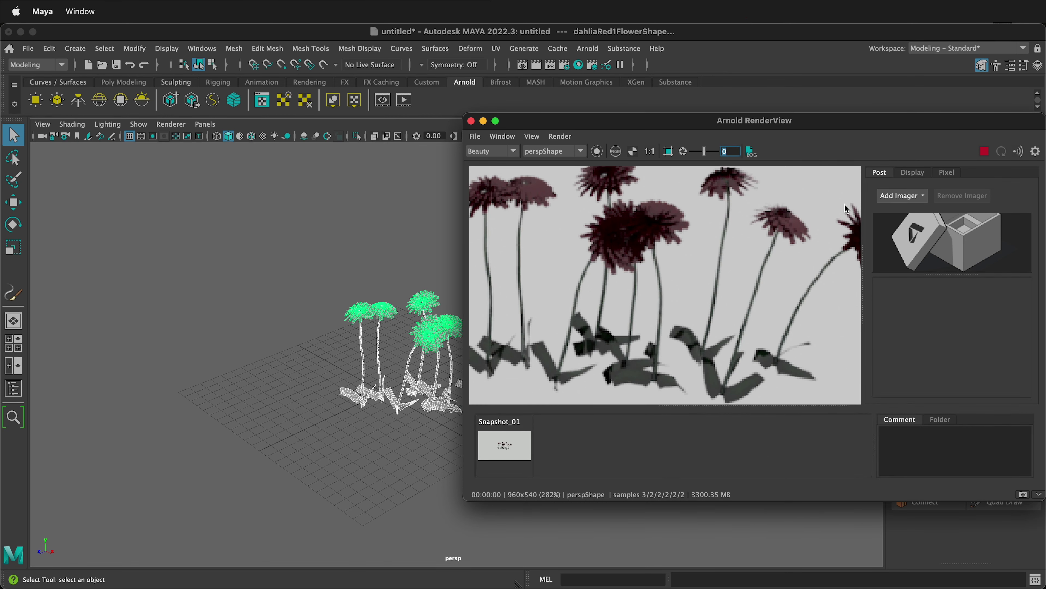
left_click(985, 152)
Step: Close RenderView and graph the dahliaRed1FlowerShader network in Hypershade
left_click(472, 121)
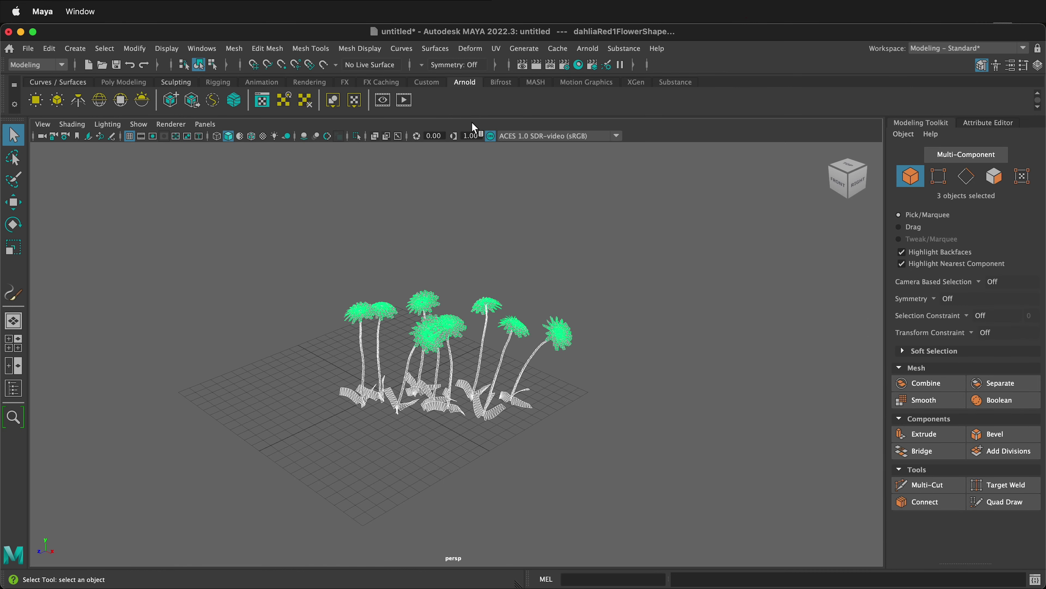
left_click(580, 64)
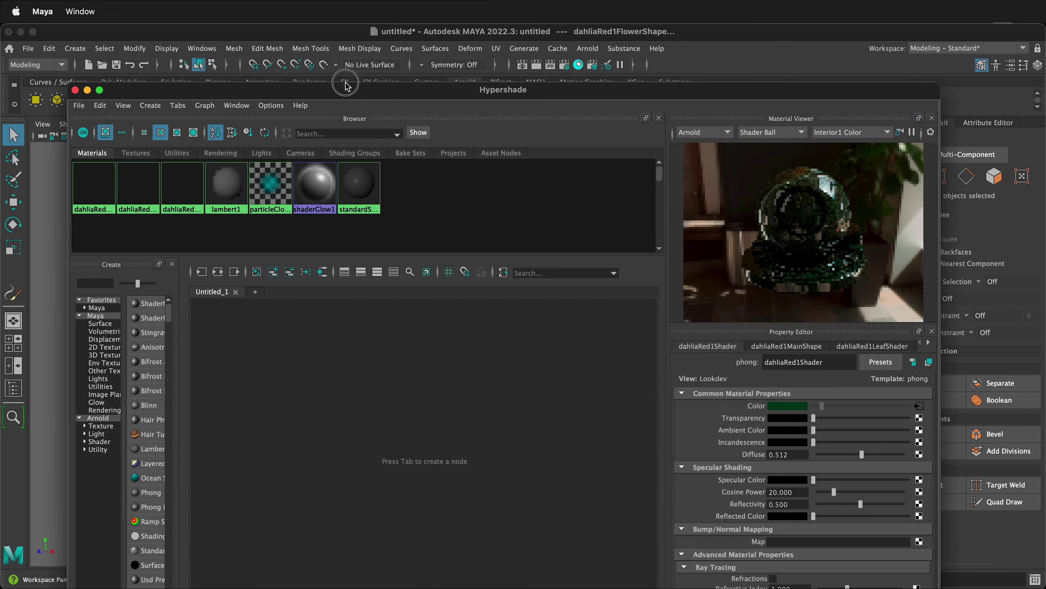
left_click_drag(350, 98, 343, 69)
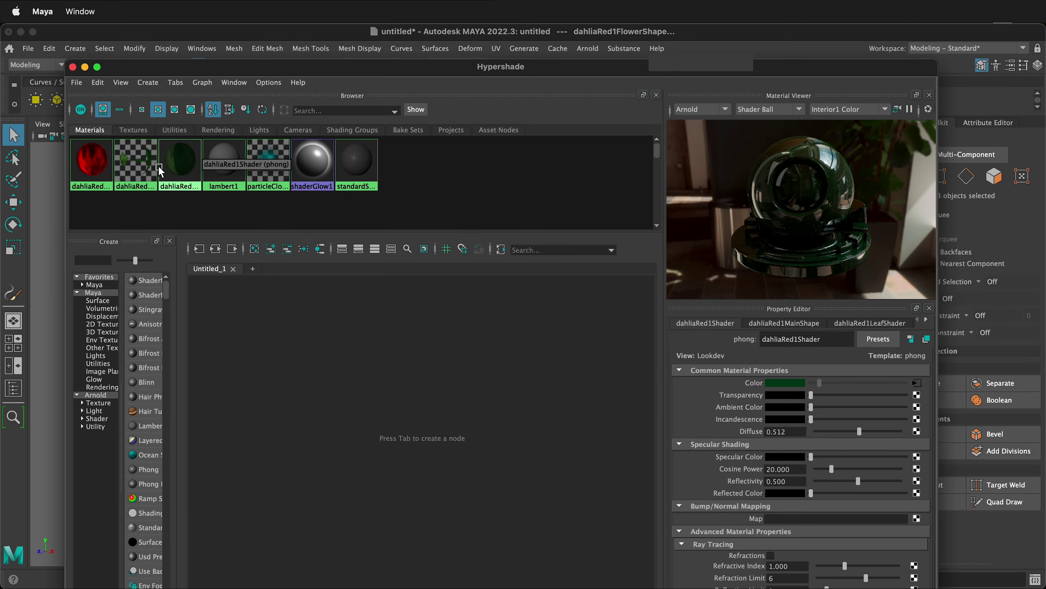
right_click(91, 161)
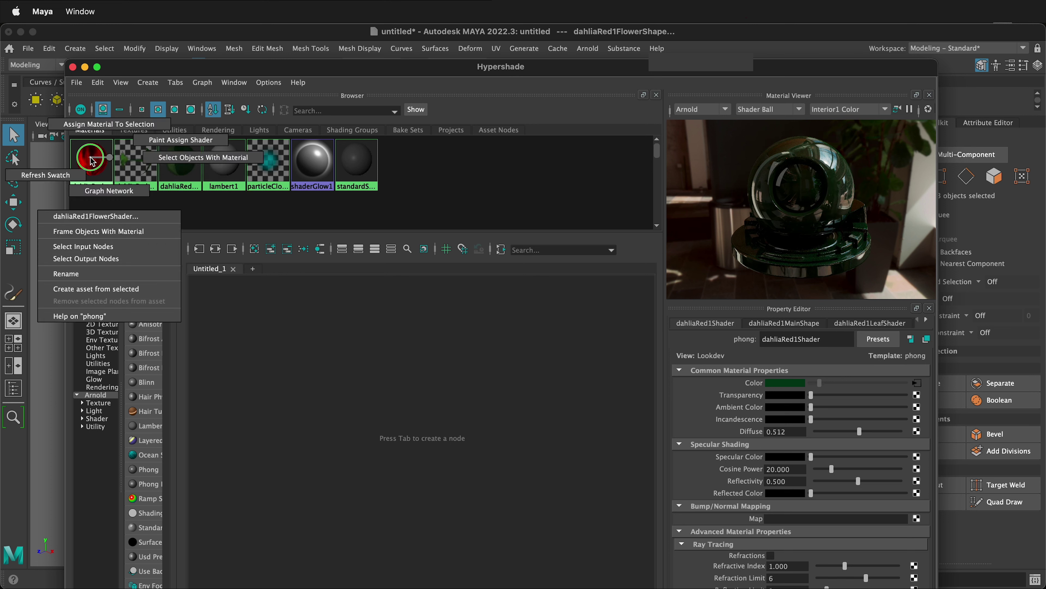
left_click(109, 190)
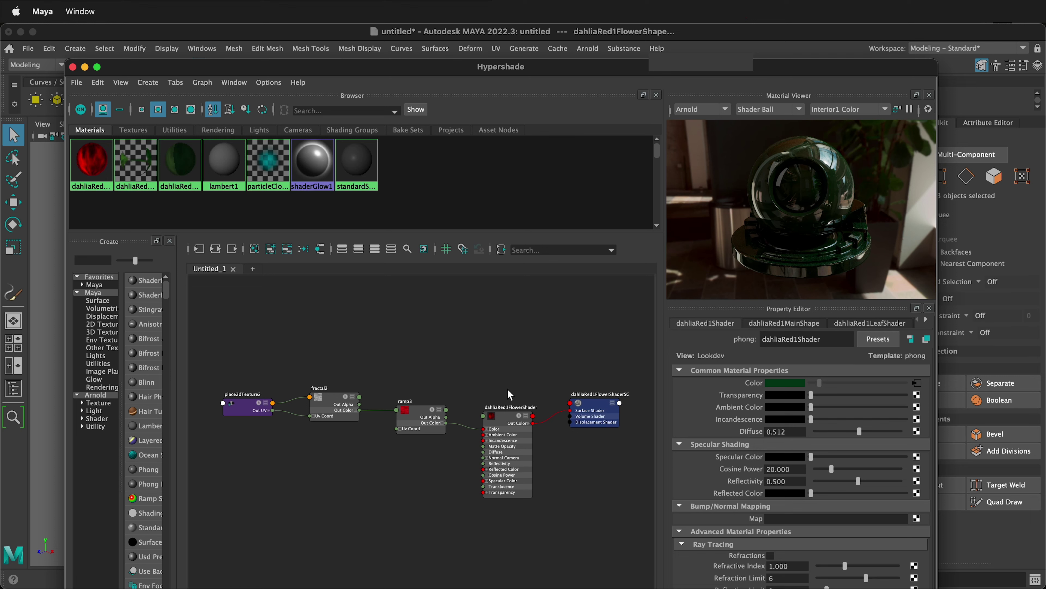
Step: Create an aiStandardSurface named aidahliaRed1FlowerShader and connect ramp3's Out Color to its Base Color
middle_click_drag(509, 395, 449, 336, "alt")
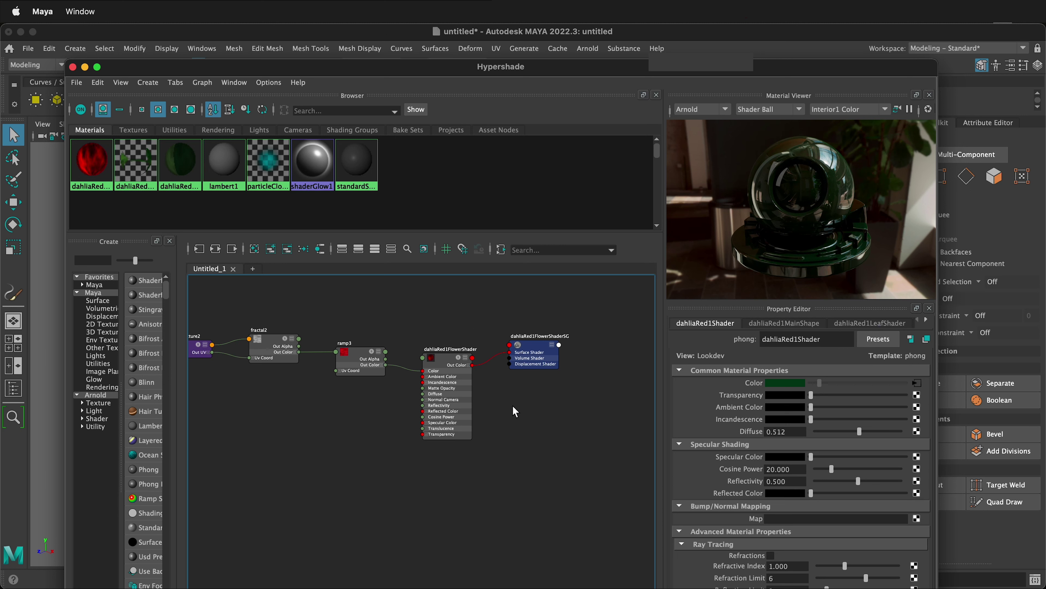
key("Tab")
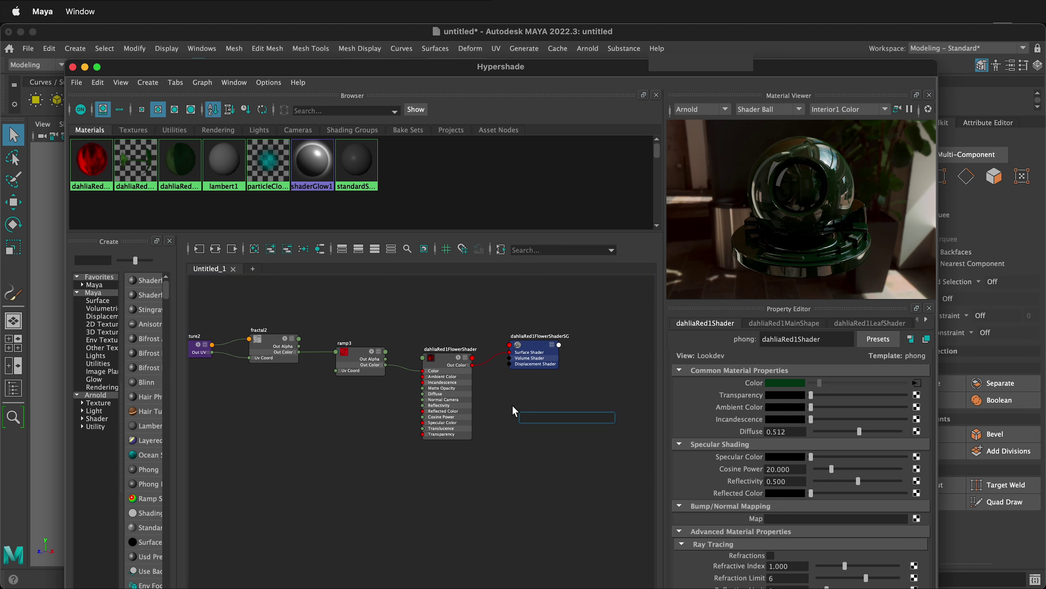
type("aist")
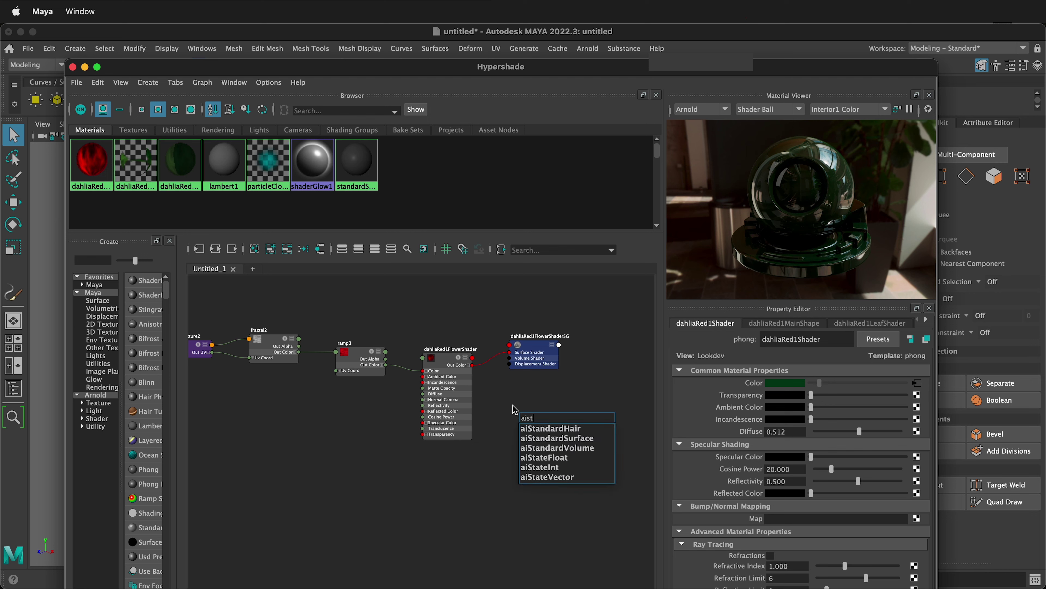
left_click(534, 438)
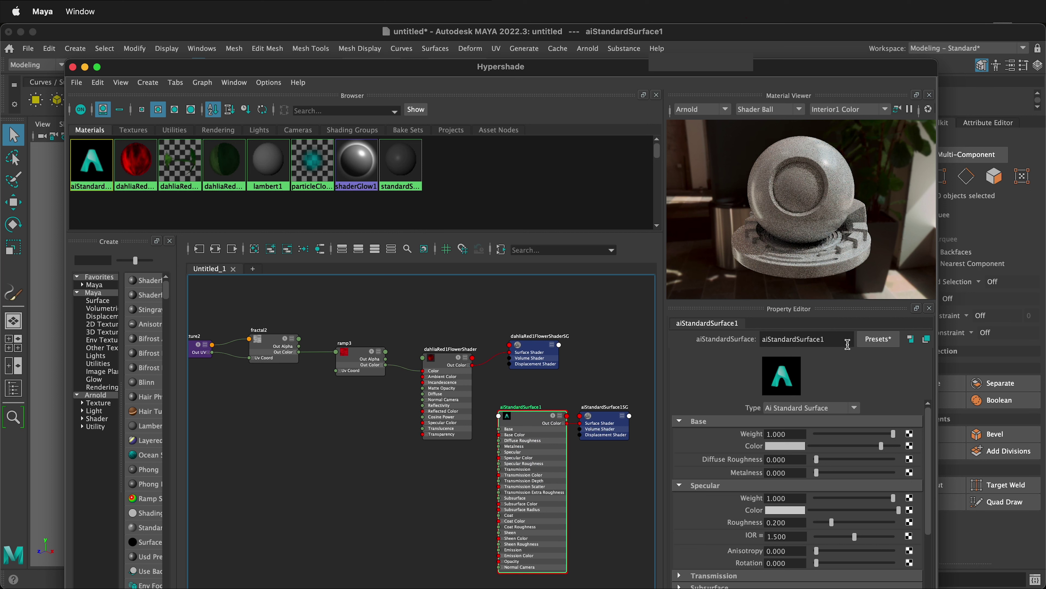
left_click_drag(849, 339, 768, 340)
type("s")
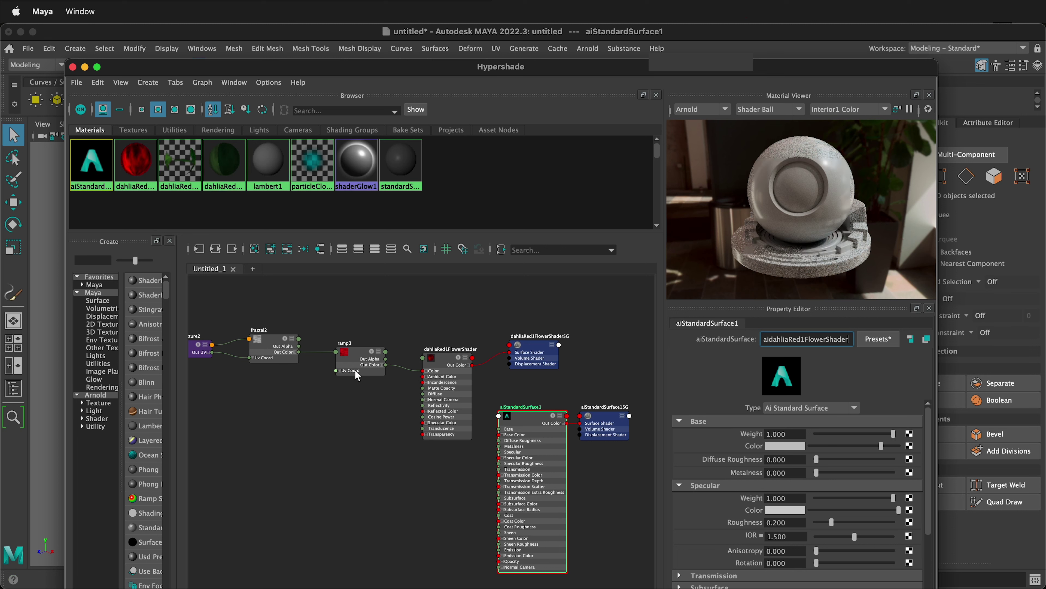
left_click_drag(416, 375, 498, 430)
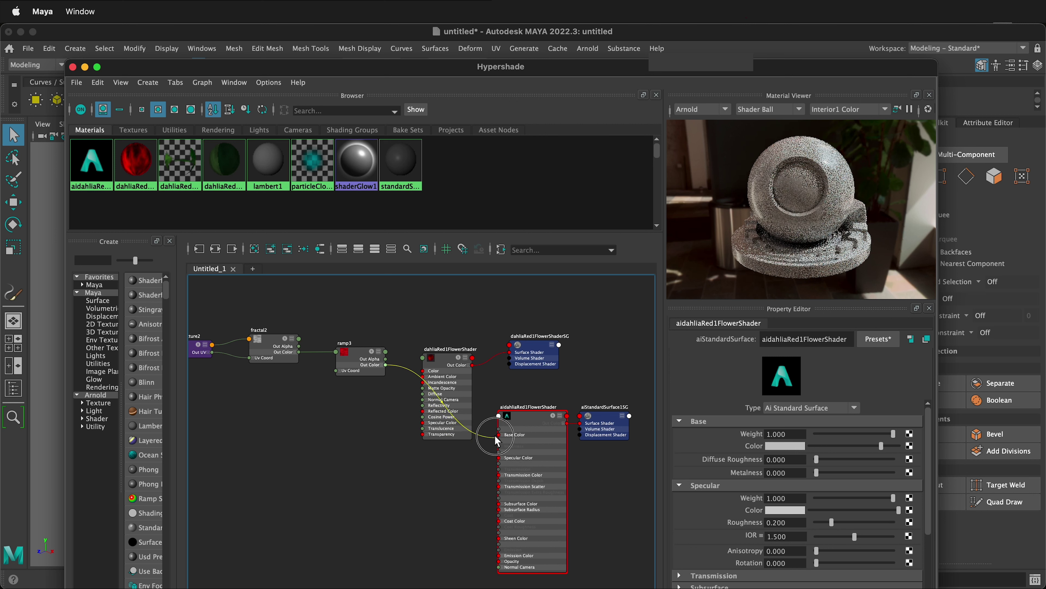
Step: Set aidahliaRed1FlowerShader's specular colour to black and specular weight to 0.5
left_click(528, 418)
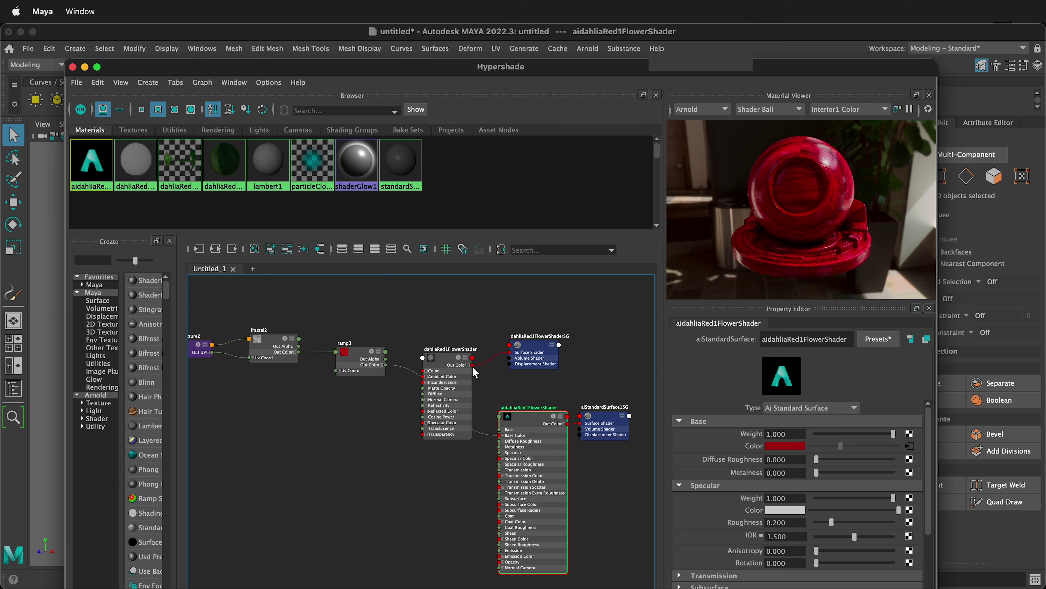
left_click_drag(450, 358, 448, 308)
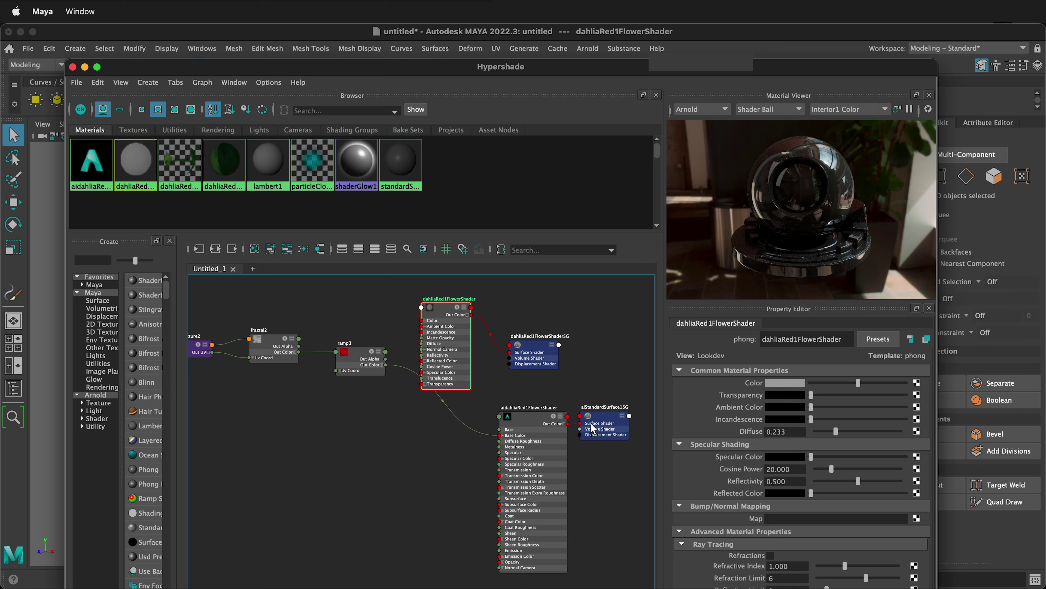
left_click(527, 418)
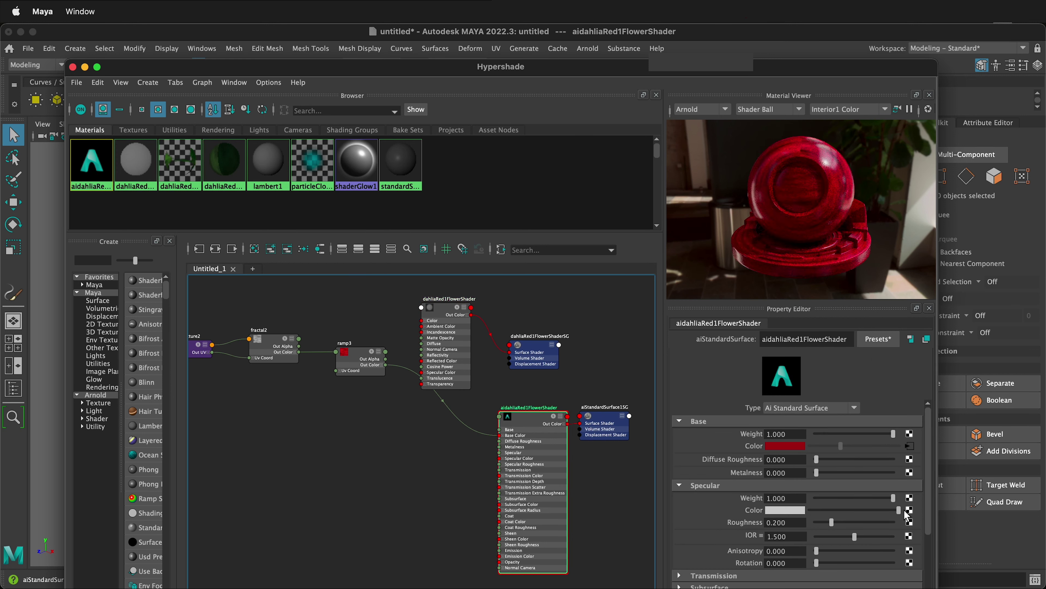
left_click_drag(899, 509, 810, 511)
left_click(785, 499)
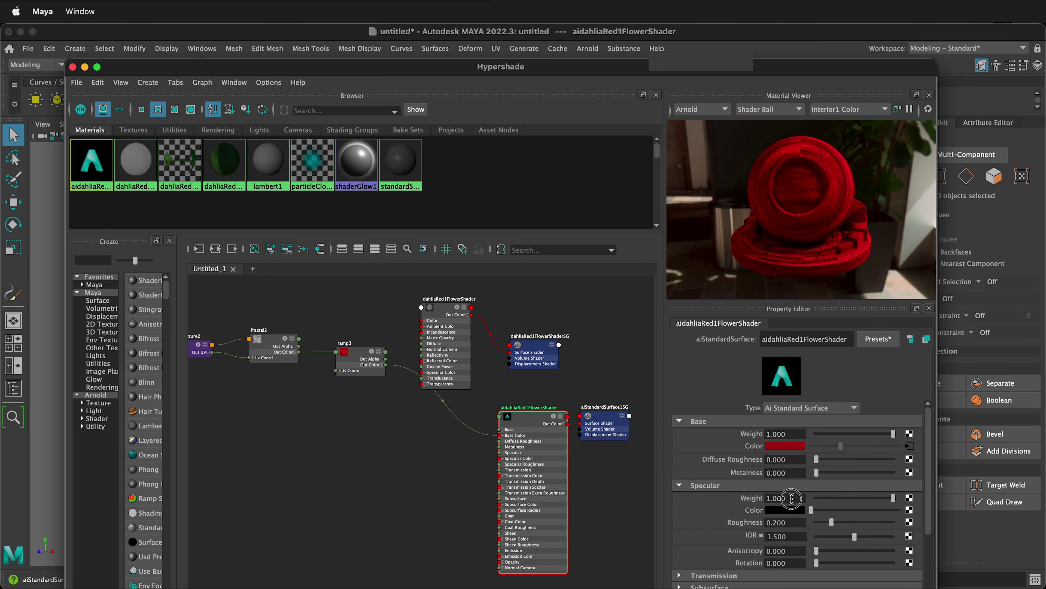
type("0.5")
key("Return")
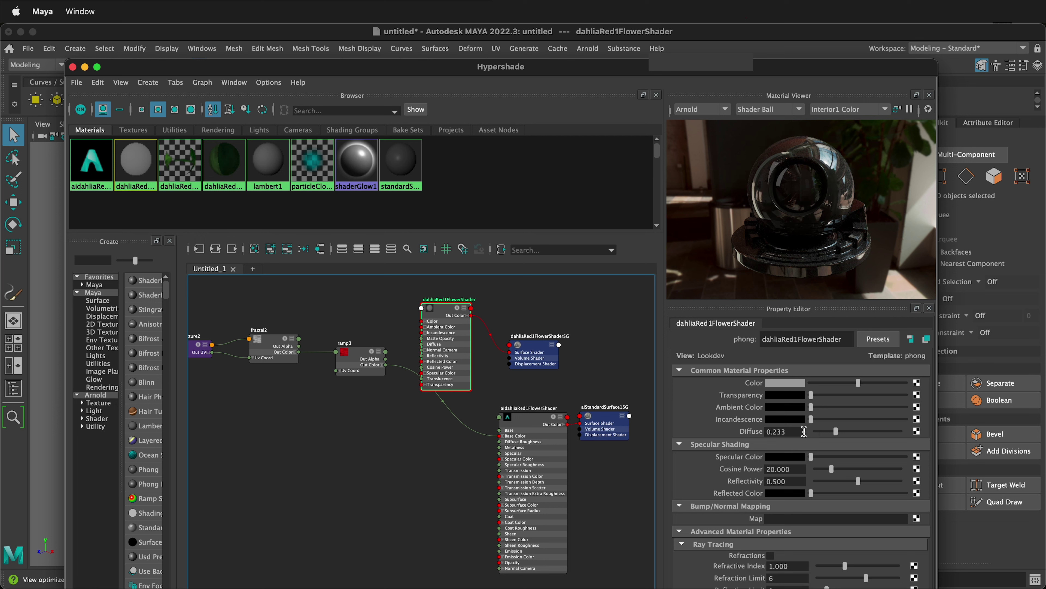
Step: Set diffuse roughness to 0.233 and IOR to 1.0, matching the phong shader's values
left_click(518, 414)
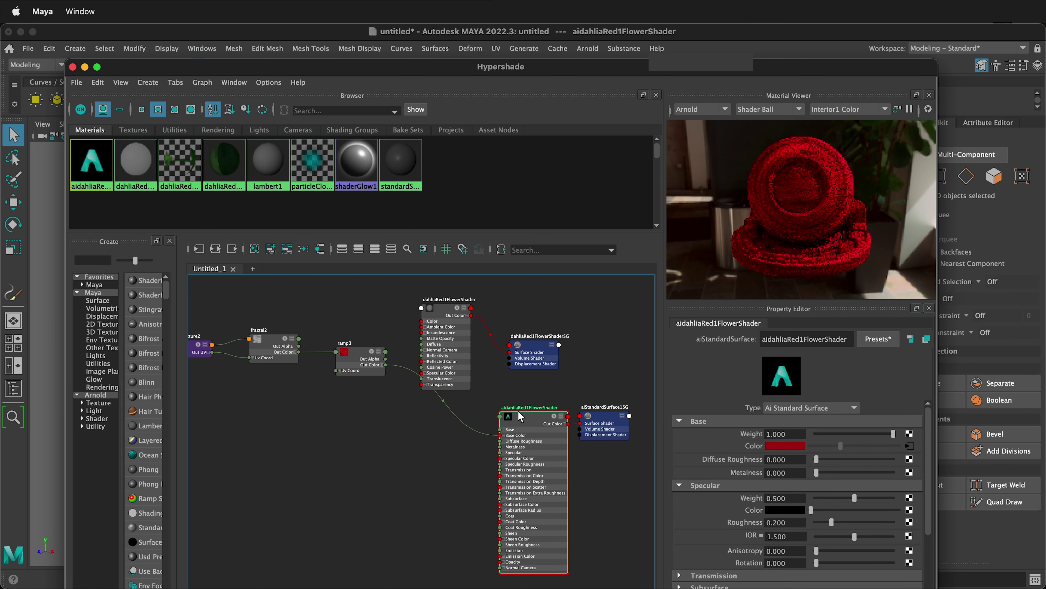
double_click(798, 459)
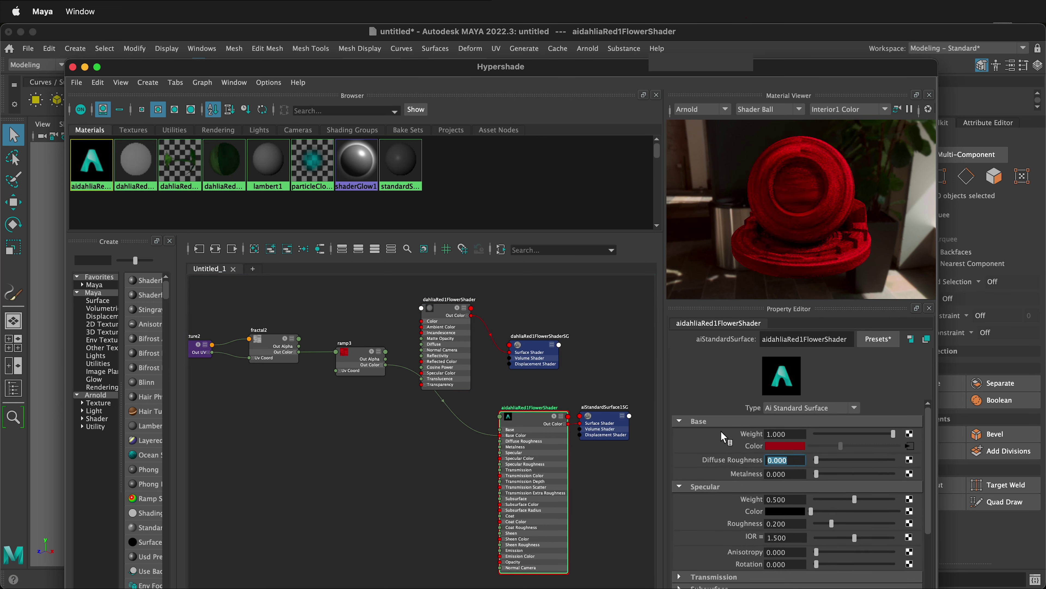
type(".233")
key("Return")
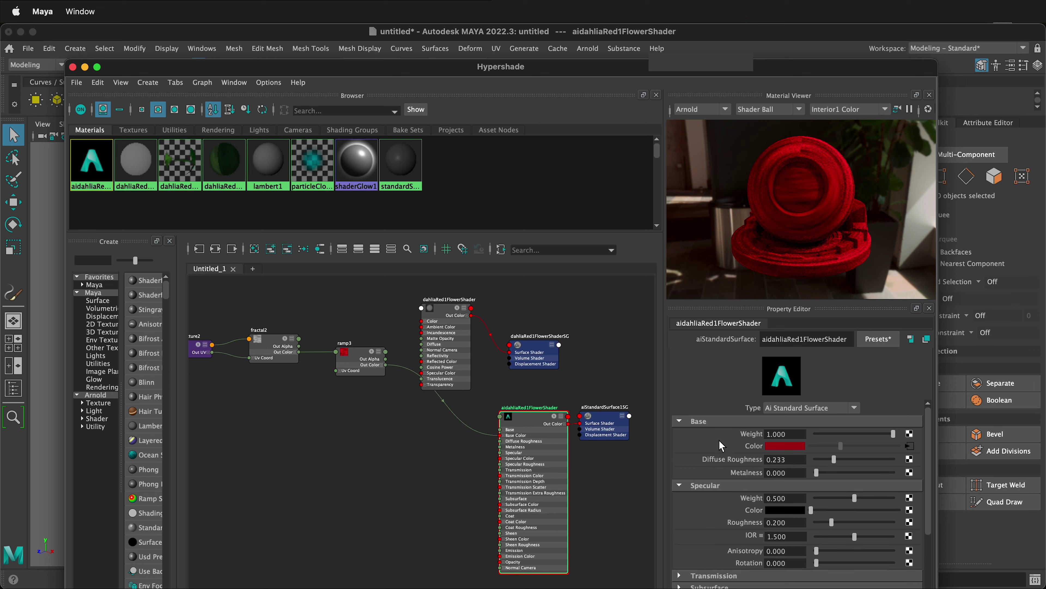
left_click(465, 314)
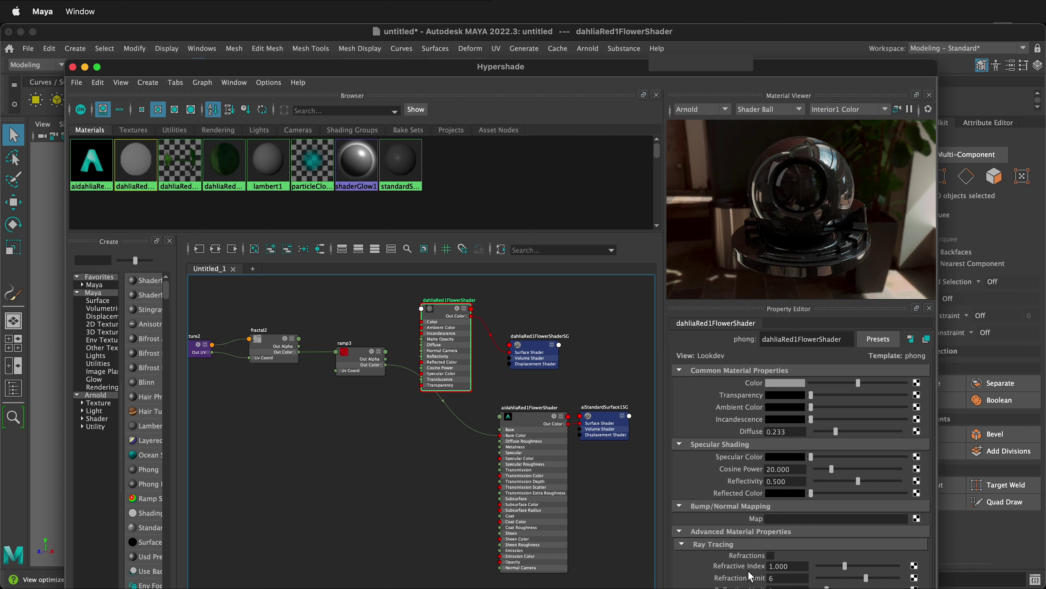
left_click(530, 419)
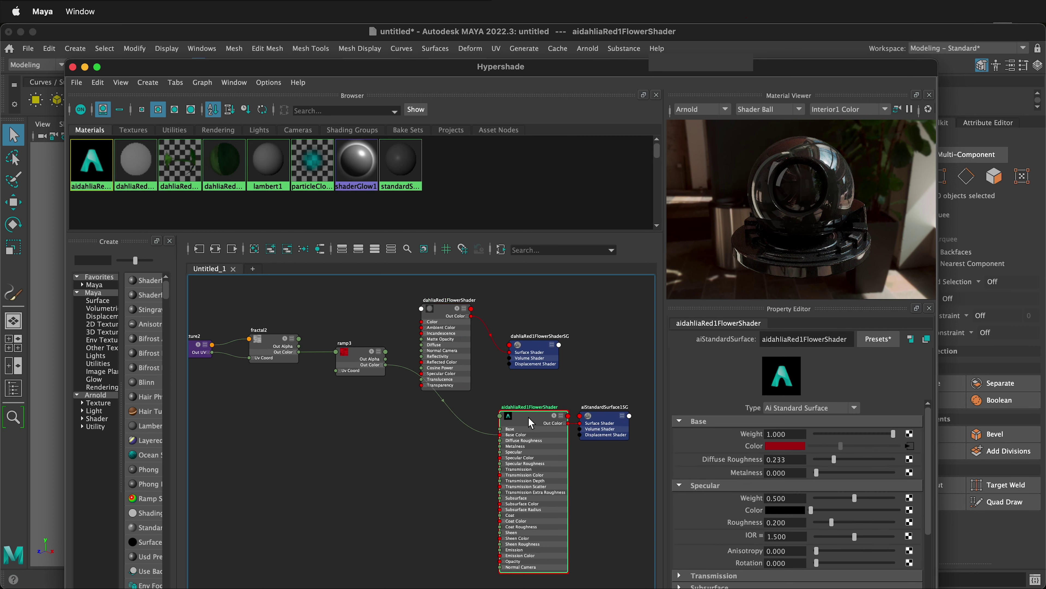
double_click(798, 537)
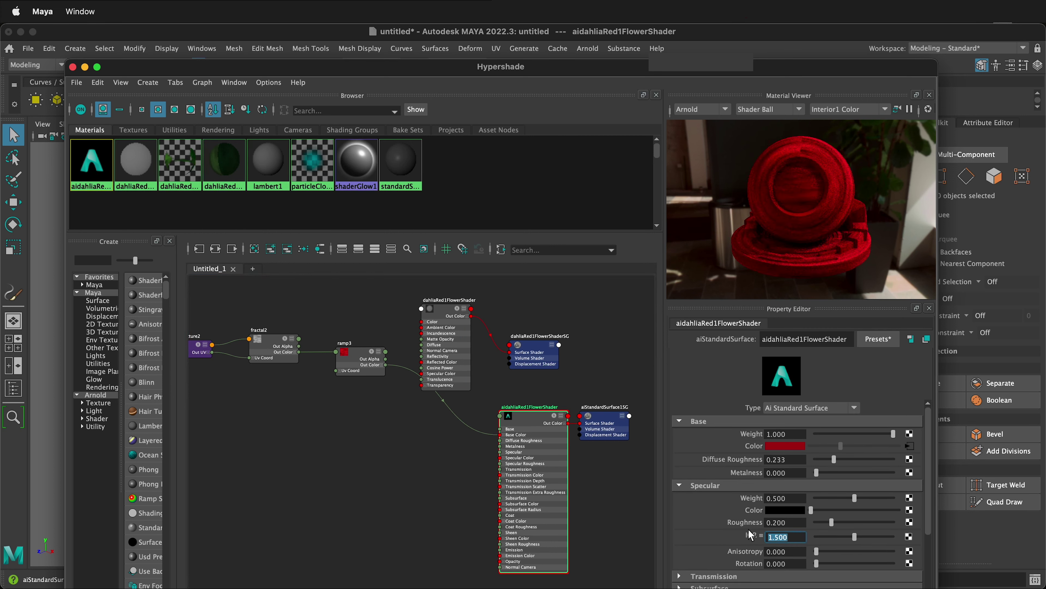
type("1")
key("Return")
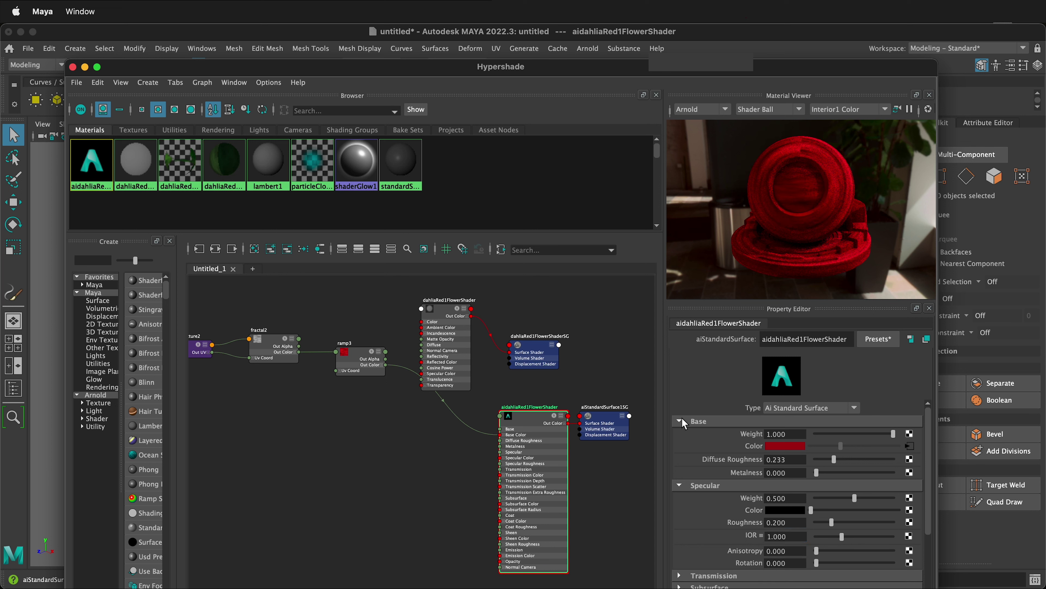
Step: Delete the phong flower shader and its shading group, then tidy the new shader nodes
left_click(435, 313)
key("Delete")
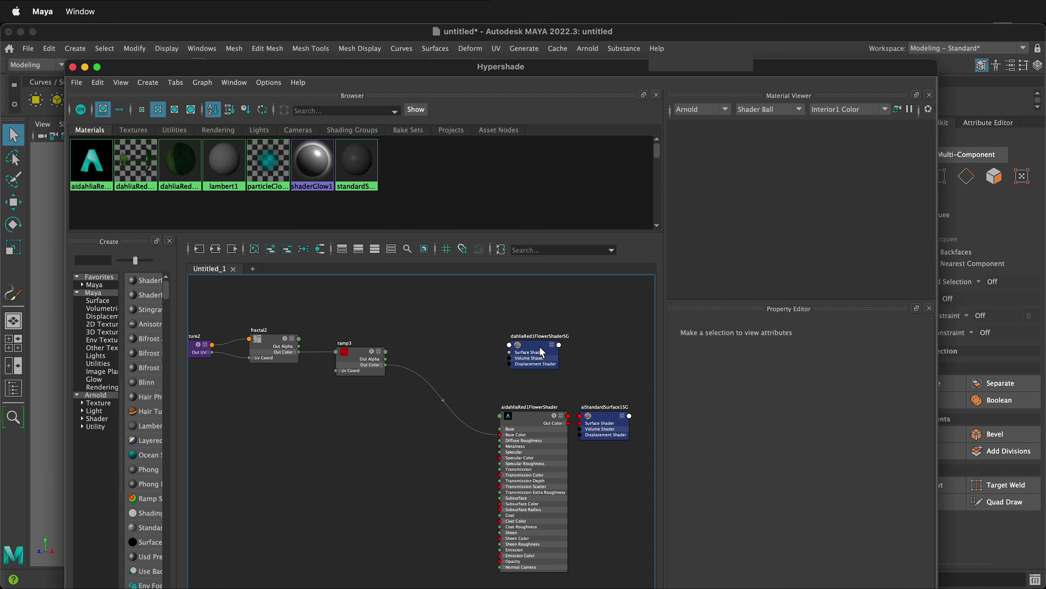
left_click(540, 346)
key("Delete")
left_click(539, 415)
left_click_drag(538, 415, 497, 365)
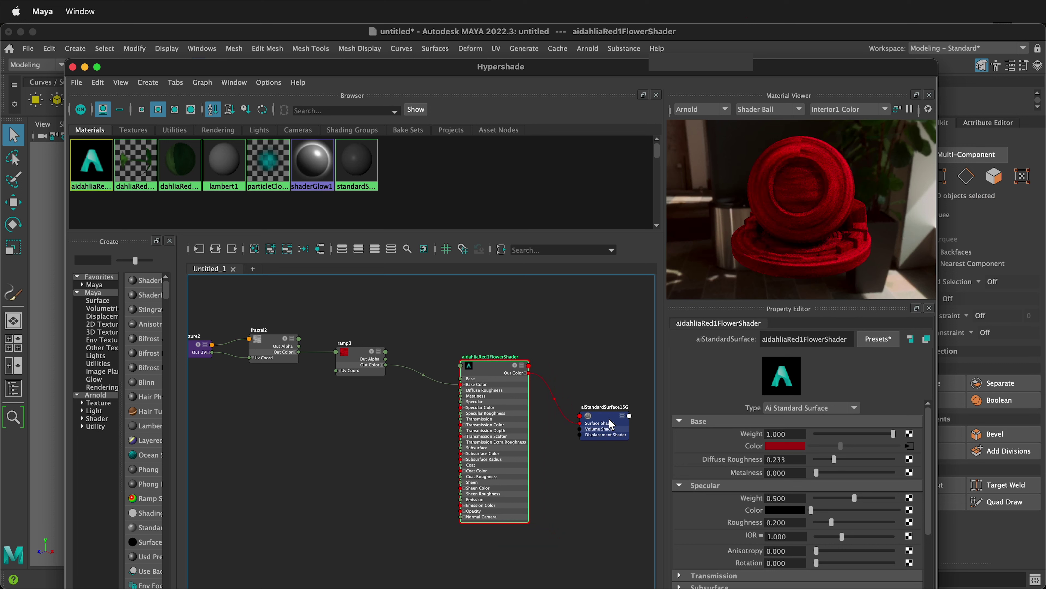
left_click_drag(606, 419, 605, 384)
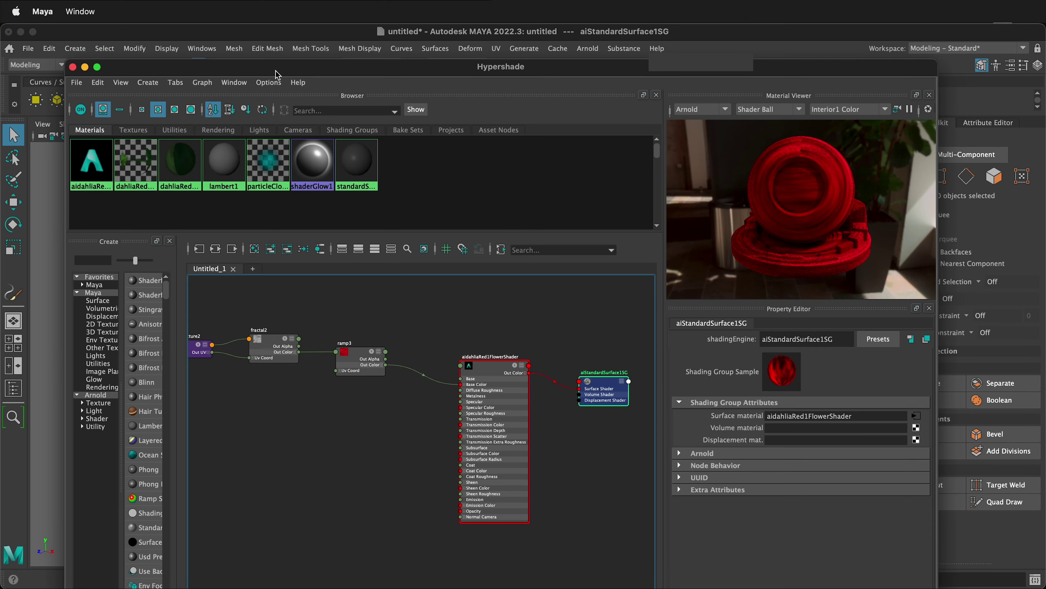
Step: Assign aidahliaRed1FlowerShader to the selected dahliaRed1Flower mesh
left_click_drag(216, 73, 518, 78)
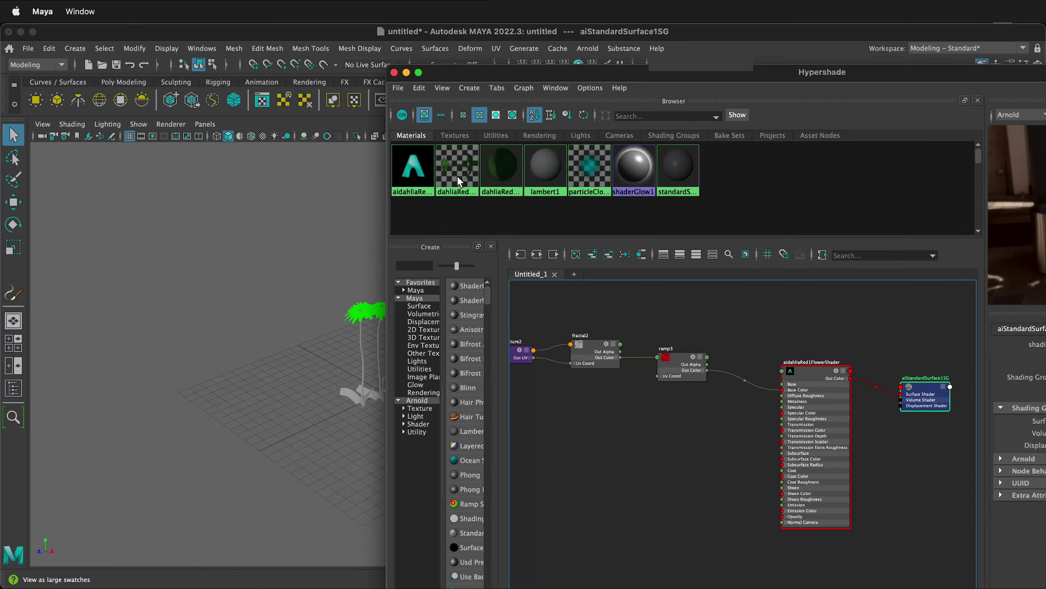
left_click(359, 316)
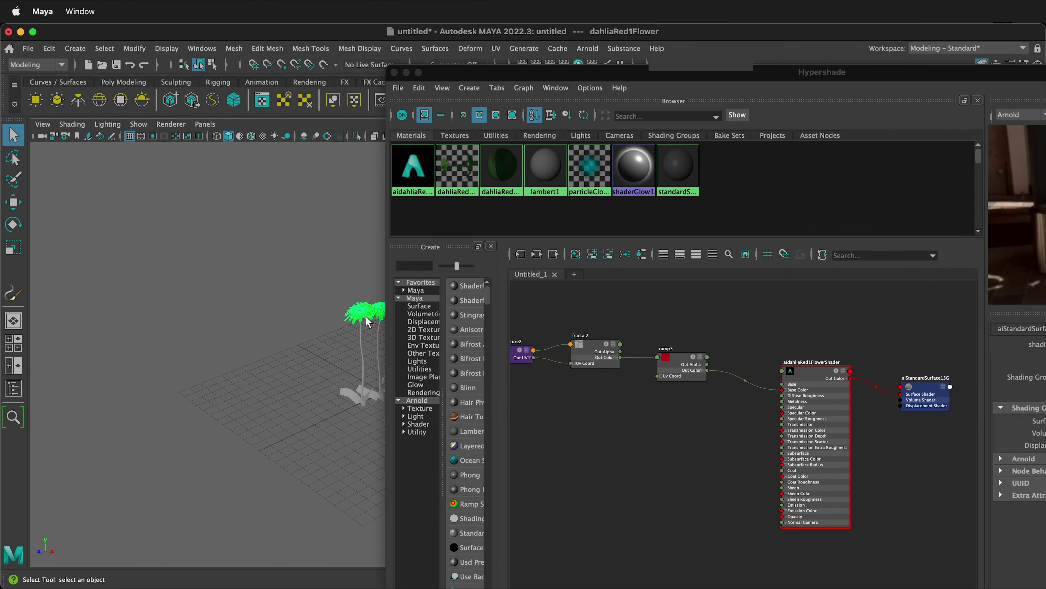
right_click(415, 155)
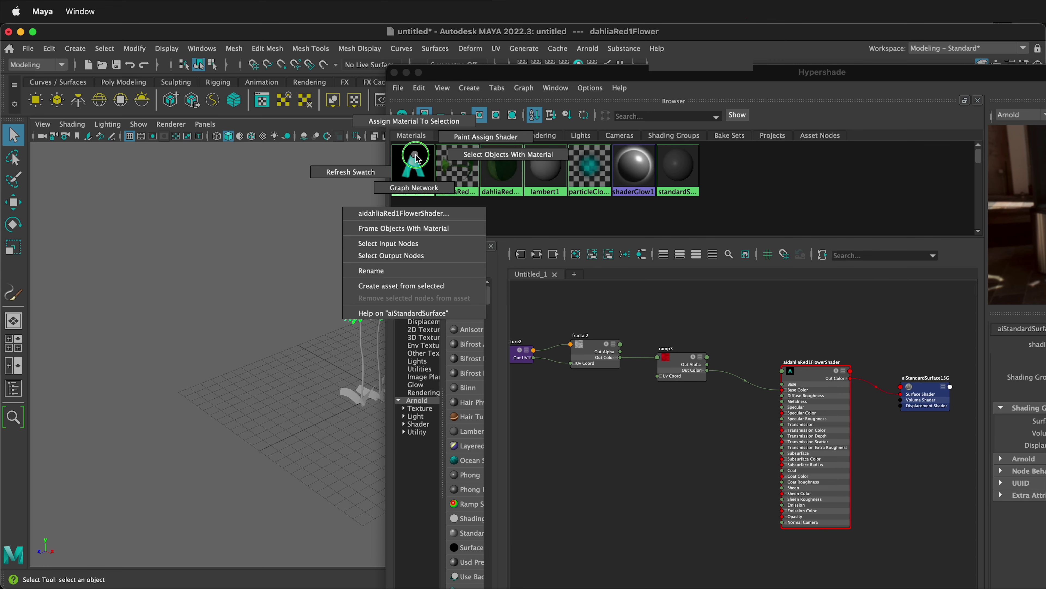
left_click(417, 128)
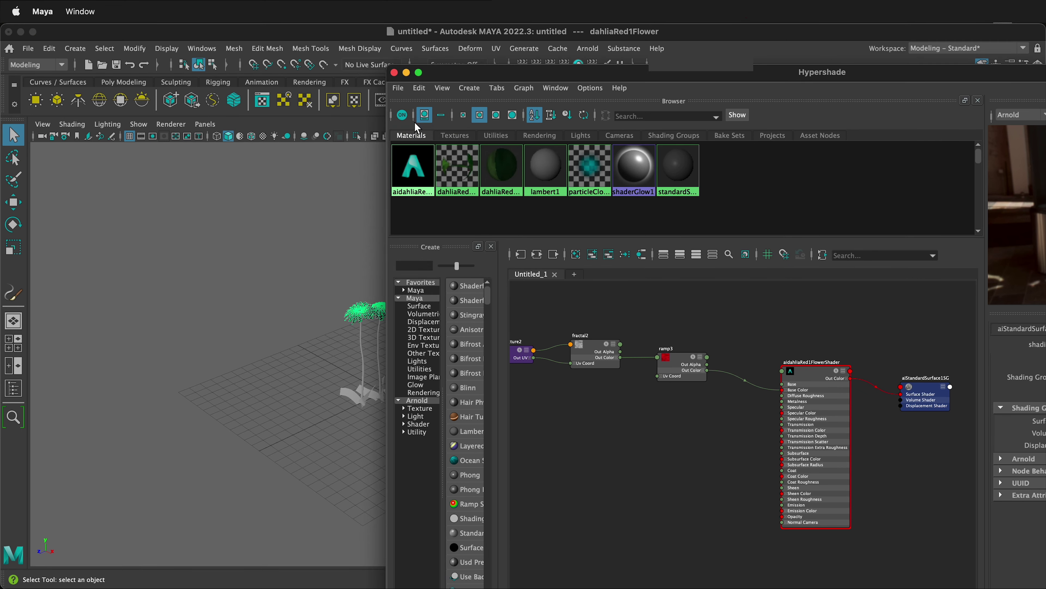
left_click_drag(508, 73, 214, 59)
Step: Render the re-shaded dahlias in Arnold RenderView, store Snapshot_02, then stop and minimize the viewer
left_click_drag(479, 48, 481, 122)
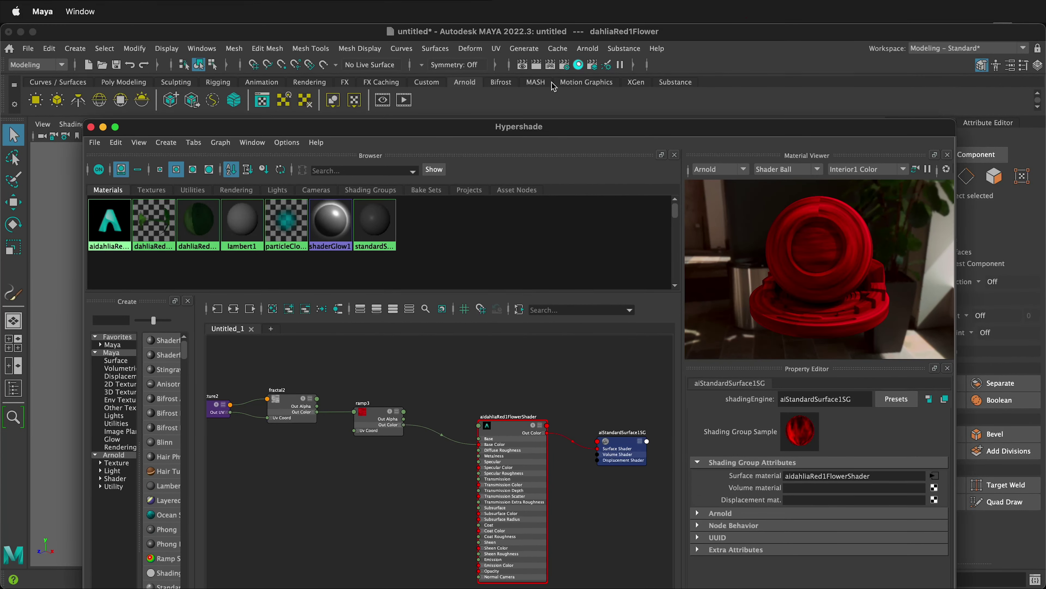
left_click(588, 48)
left_click(615, 85)
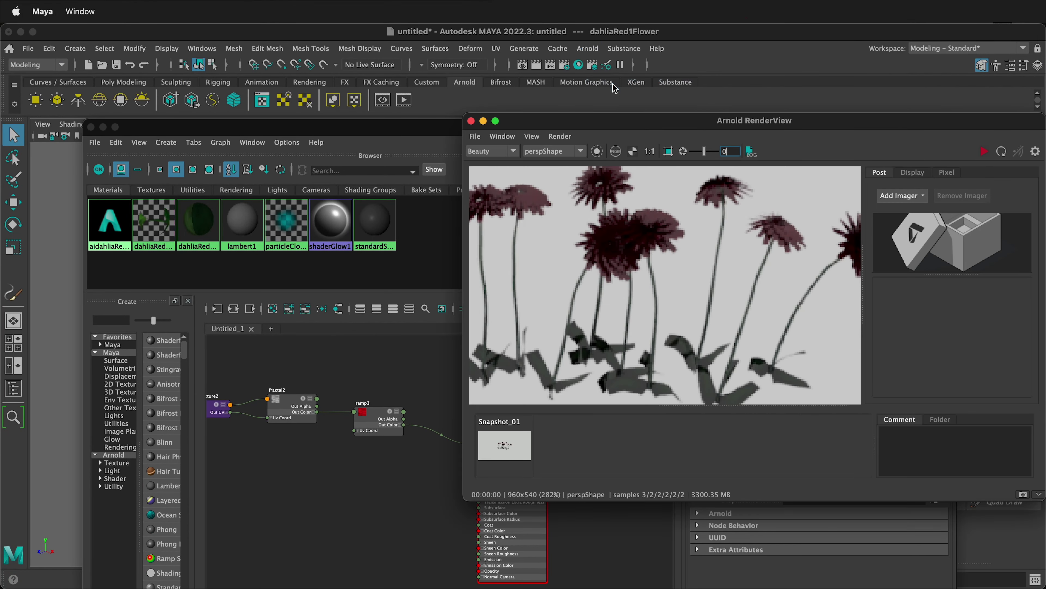
left_click(983, 151)
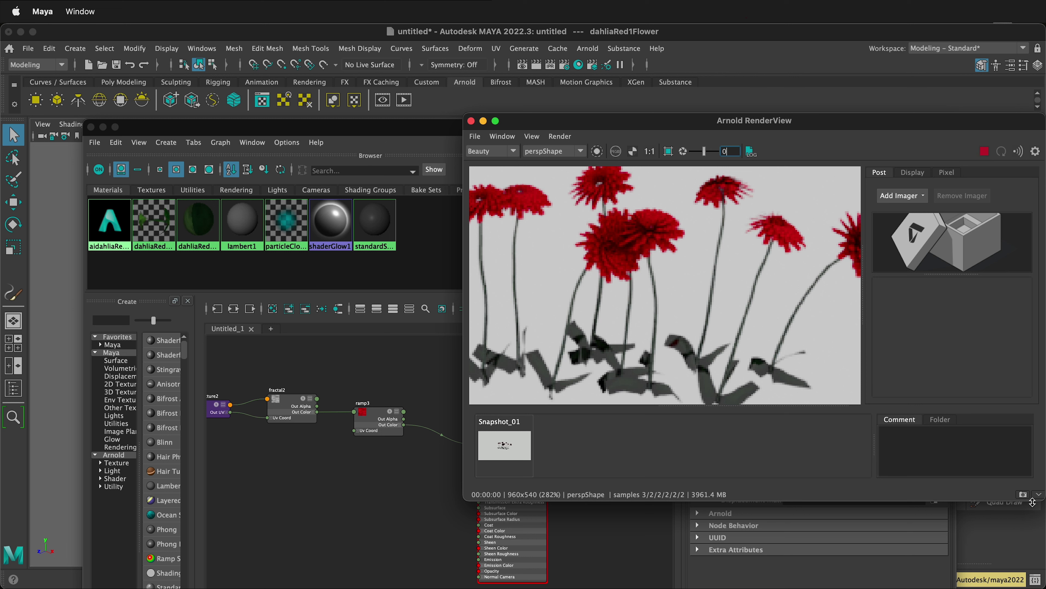
left_click(1023, 495)
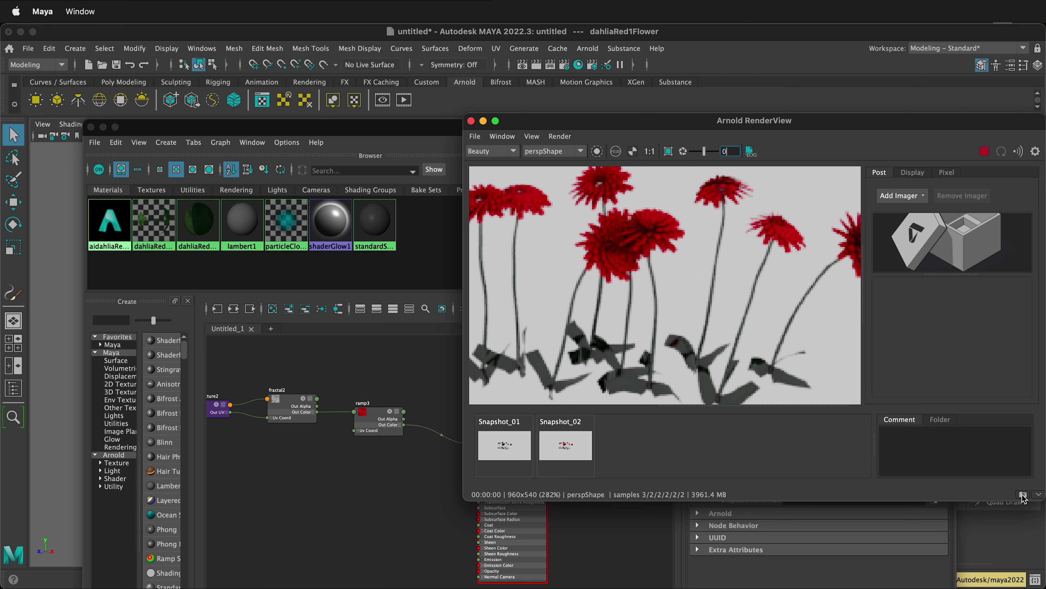
left_click(984, 151)
left_click(483, 122)
Step: Bring up the dahliaRed1Shader network in the Hypershade graph and clear the selection
left_click_drag(268, 131, 270, 66)
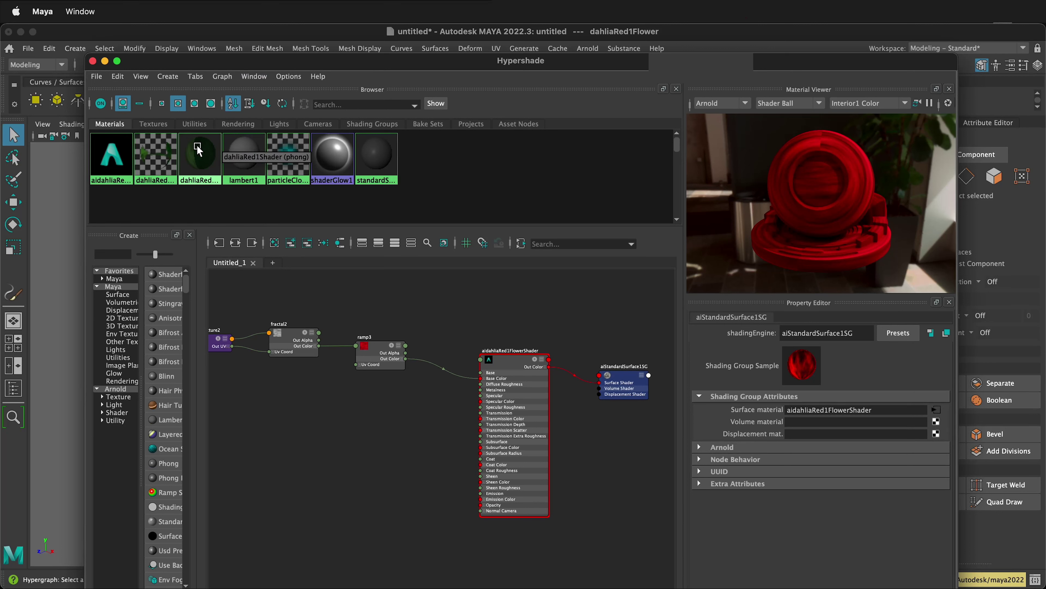
right_click_drag(198, 146, 198, 179)
left_click(585, 458)
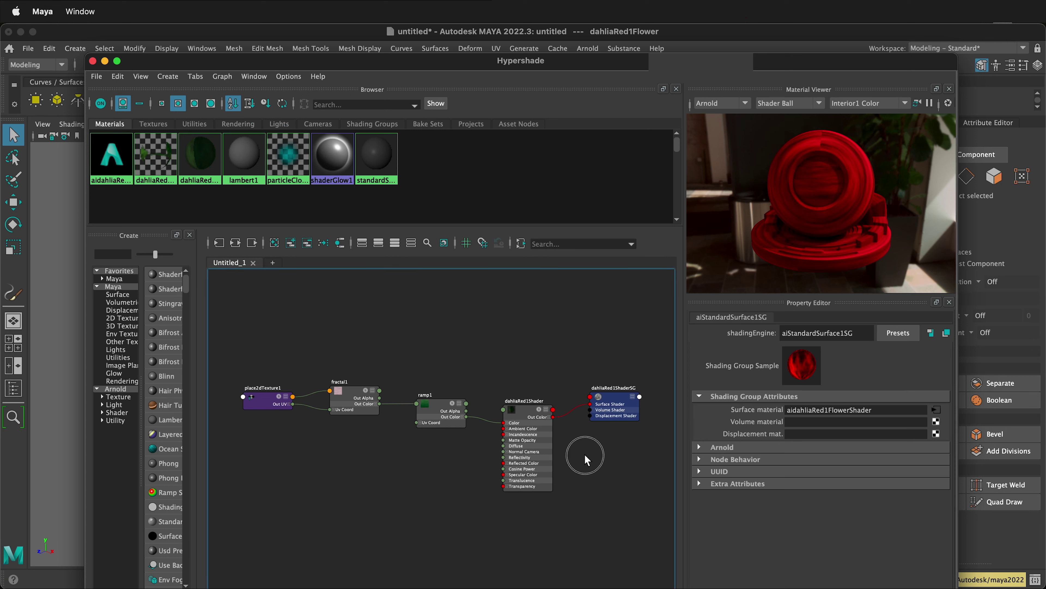
Step: Create an aiStandardSurface node and connect ramp1 Out Color to its Base Color
key("Tab")
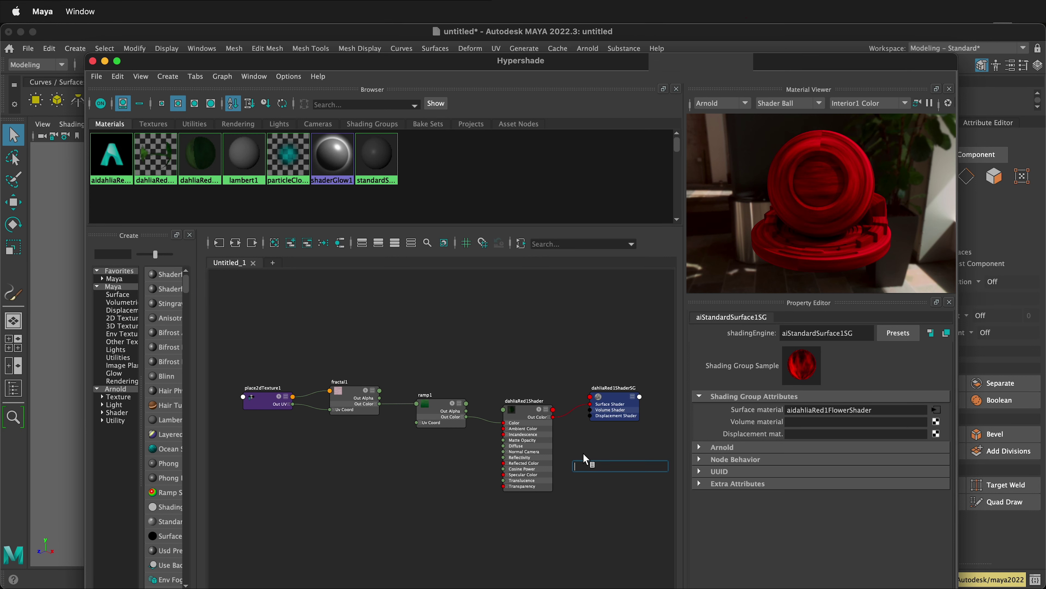
type("aista")
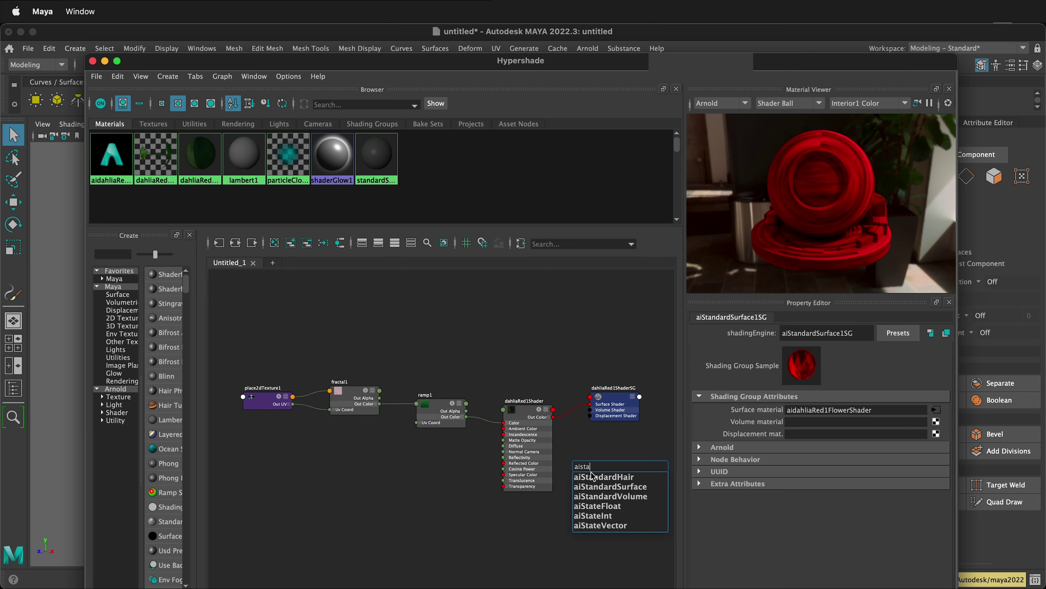
left_click(599, 489)
left_click_drag(466, 417, 550, 486)
left_click_drag(500, 431, 561, 458)
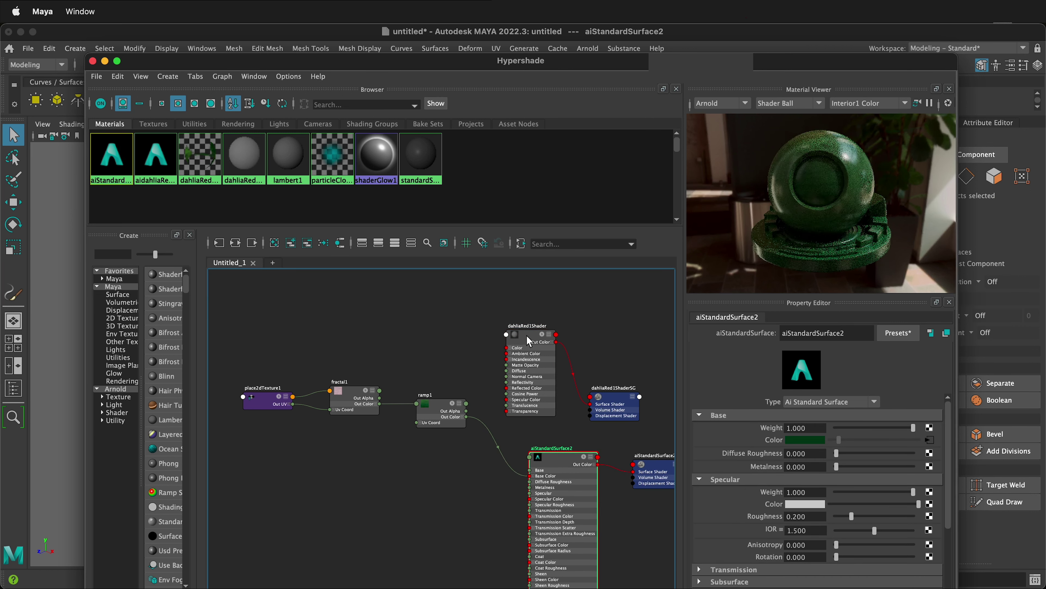
Step: Give the Arnold shader Diffuse Roughness 0.512, black Specular Color and Specular Weight 0.5
left_click(529, 341)
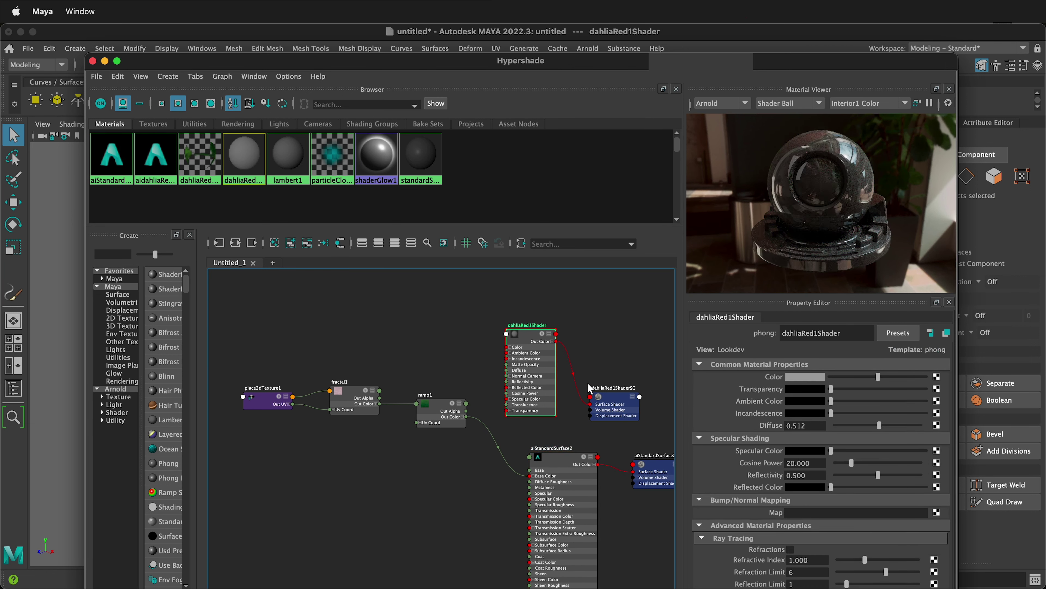
left_click_drag(567, 461, 558, 448)
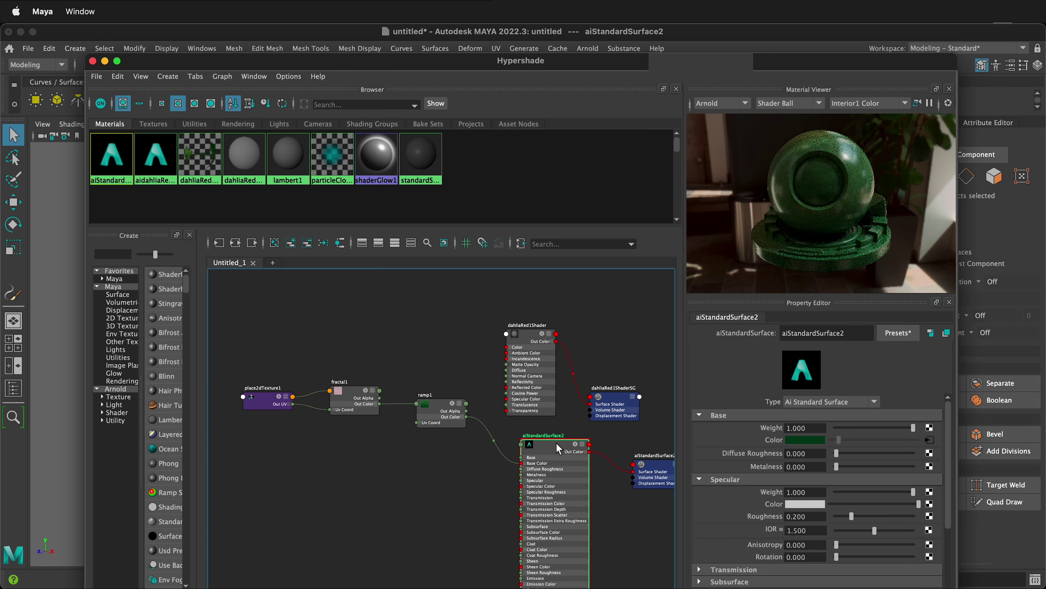
double_click(811, 453)
type(".")
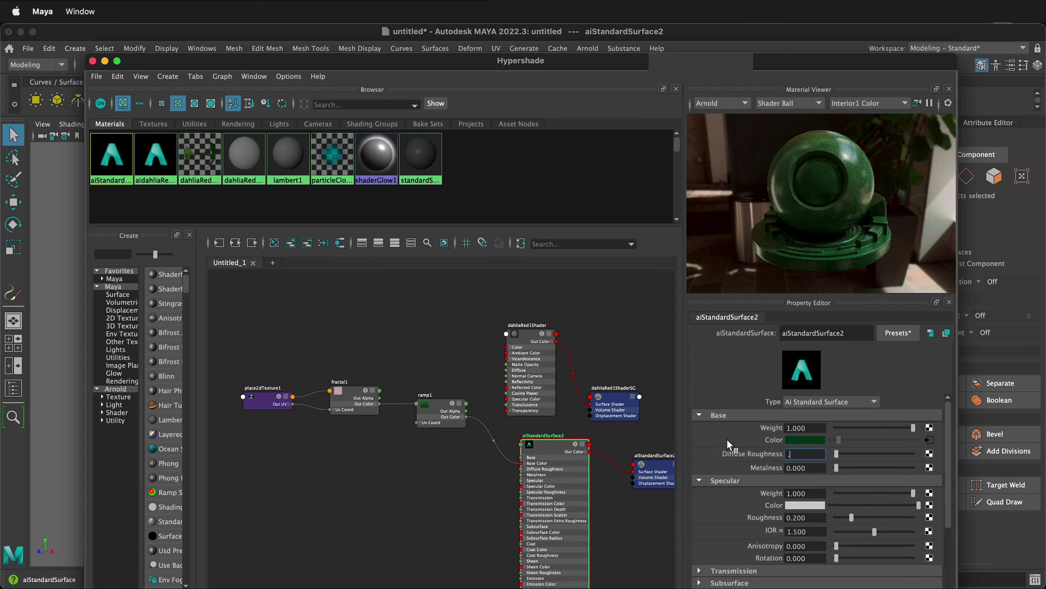
type("512")
left_click(531, 333)
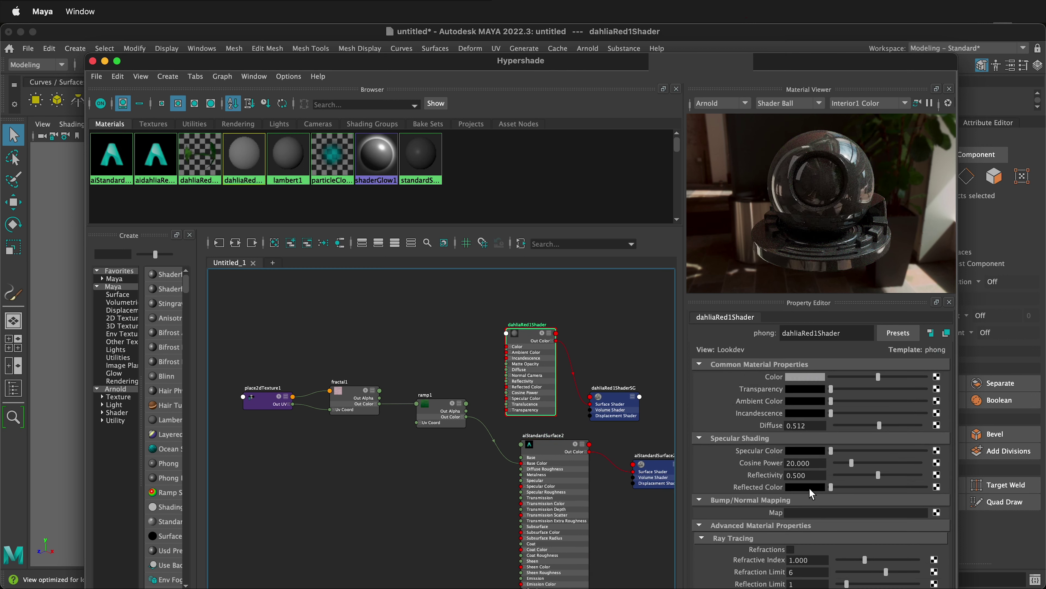
left_click(552, 451)
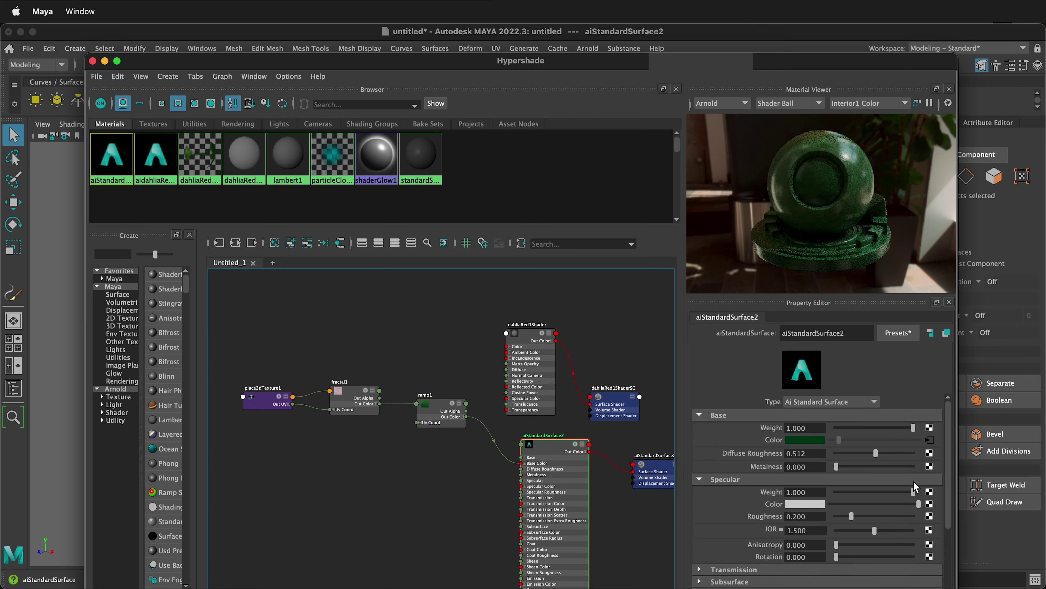
left_click_drag(919, 503, 831, 504)
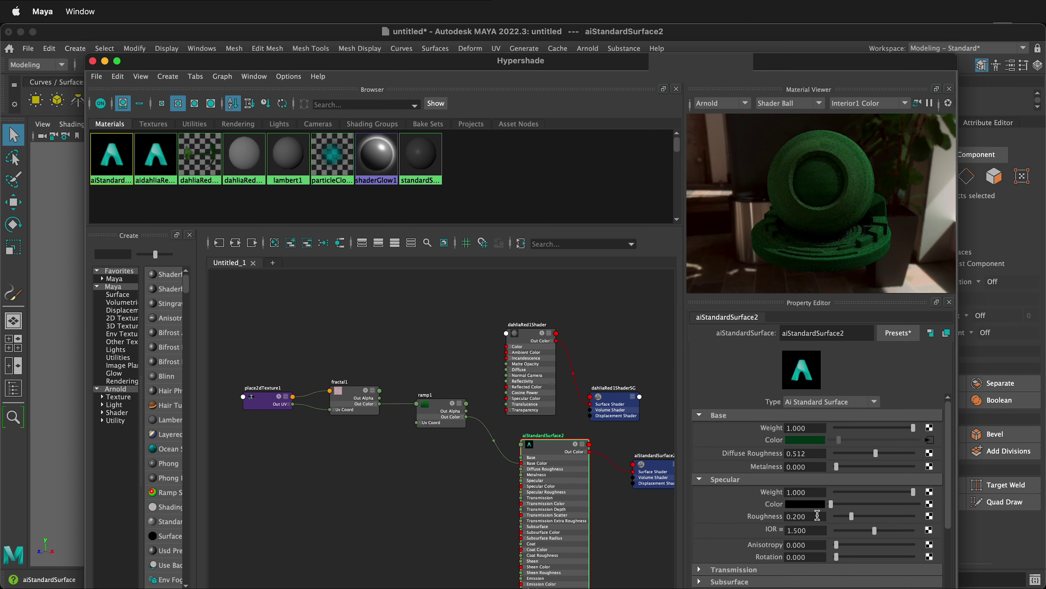
double_click(807, 492)
type(".5")
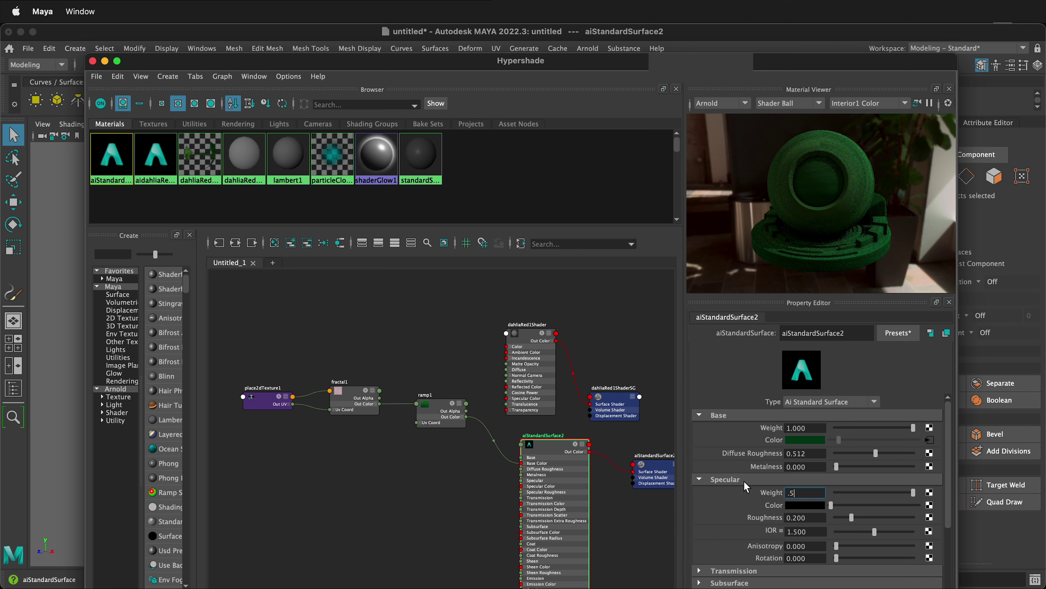
Step: Set the Arnold shader's IOR to 1 and rename it aidahliaRed1Shader
left_click(533, 340)
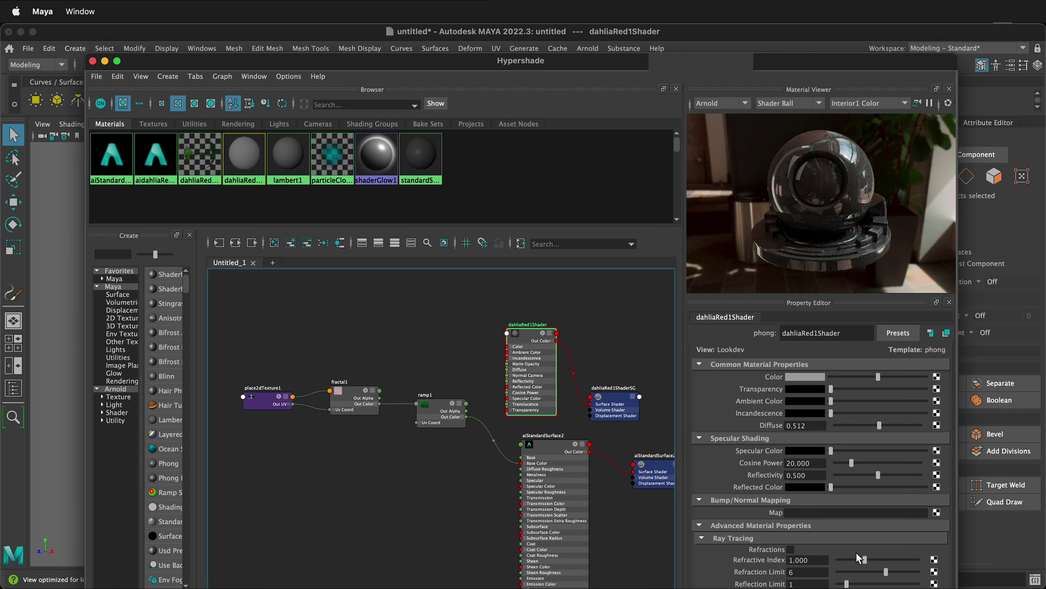
left_click(539, 449)
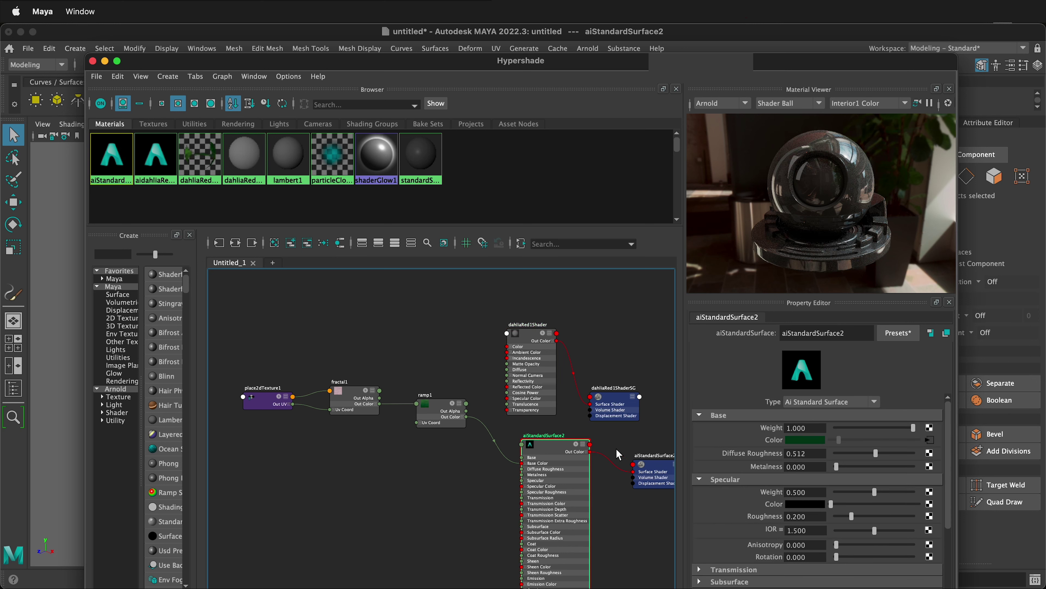
left_click(807, 530)
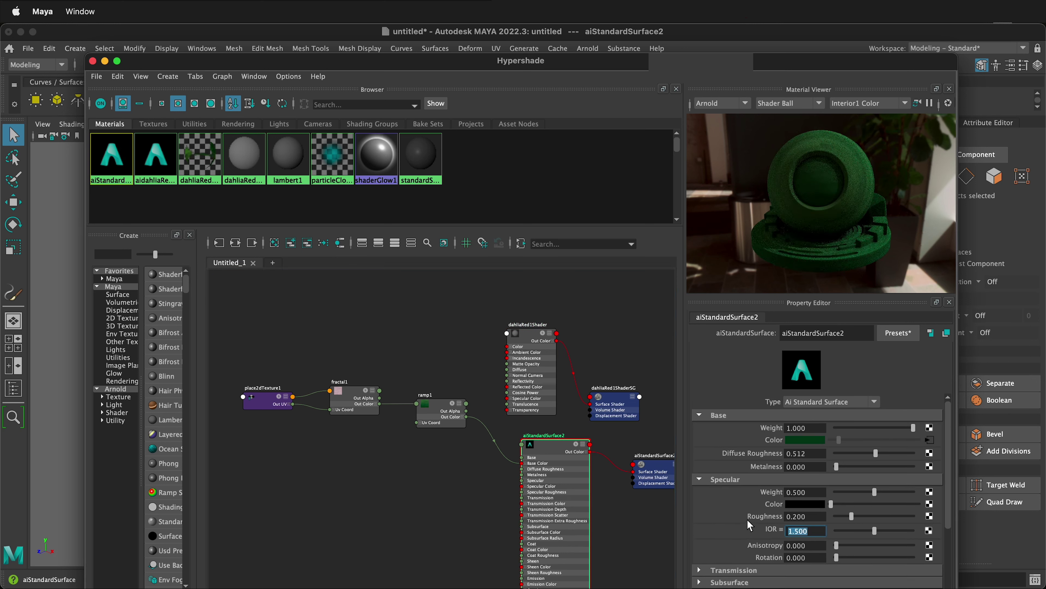
type("1")
key("Return")
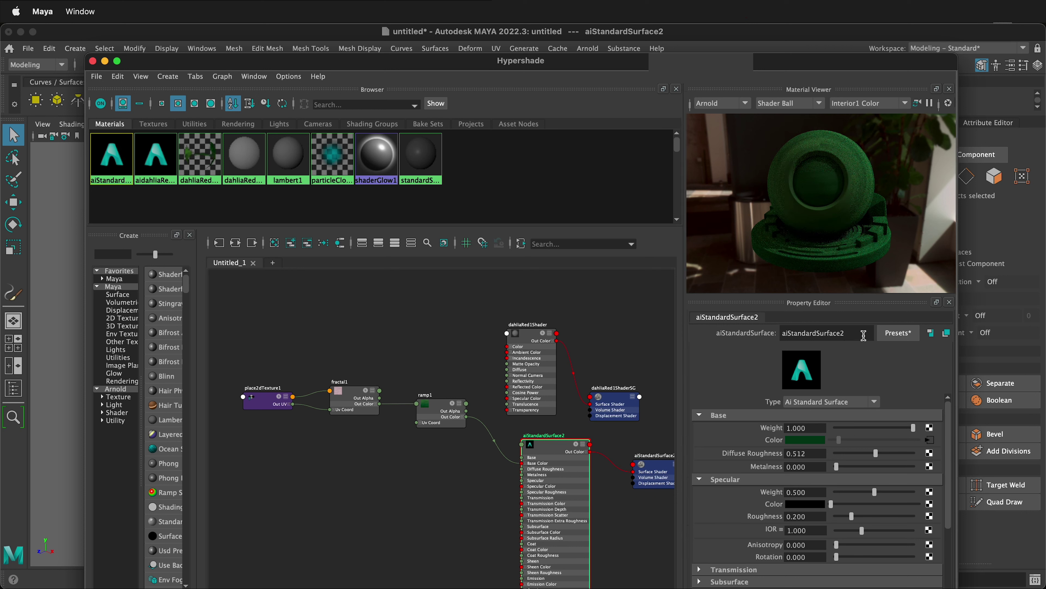
left_click_drag(864, 335, 747, 339)
type("ai")
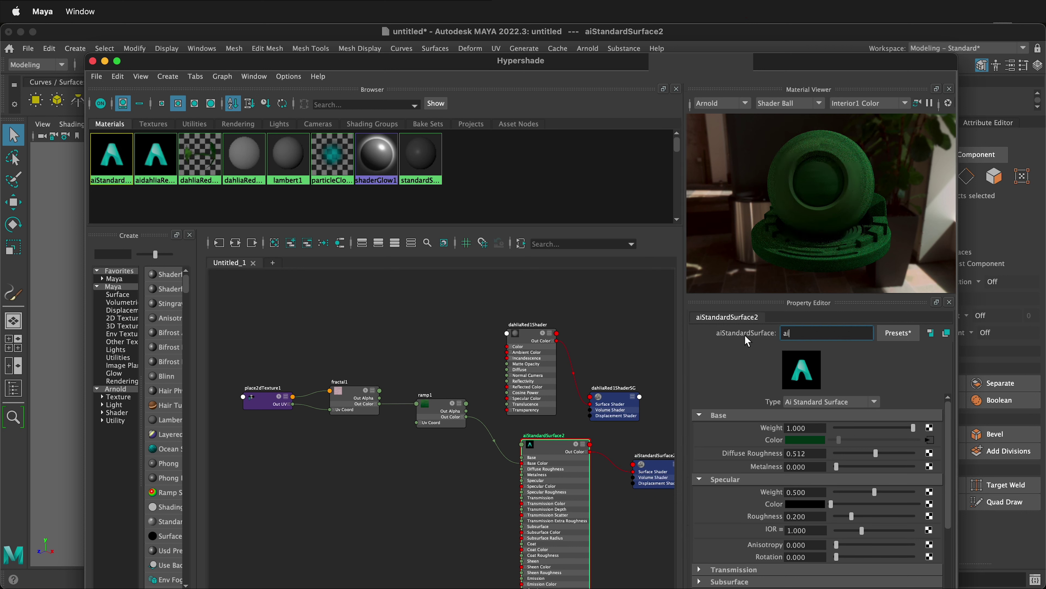
type("dahliaRed1Shader")
Step: Confirm the aidahliaRed1Shader name and delete the old phong flower shader and its shading group
key("Return")
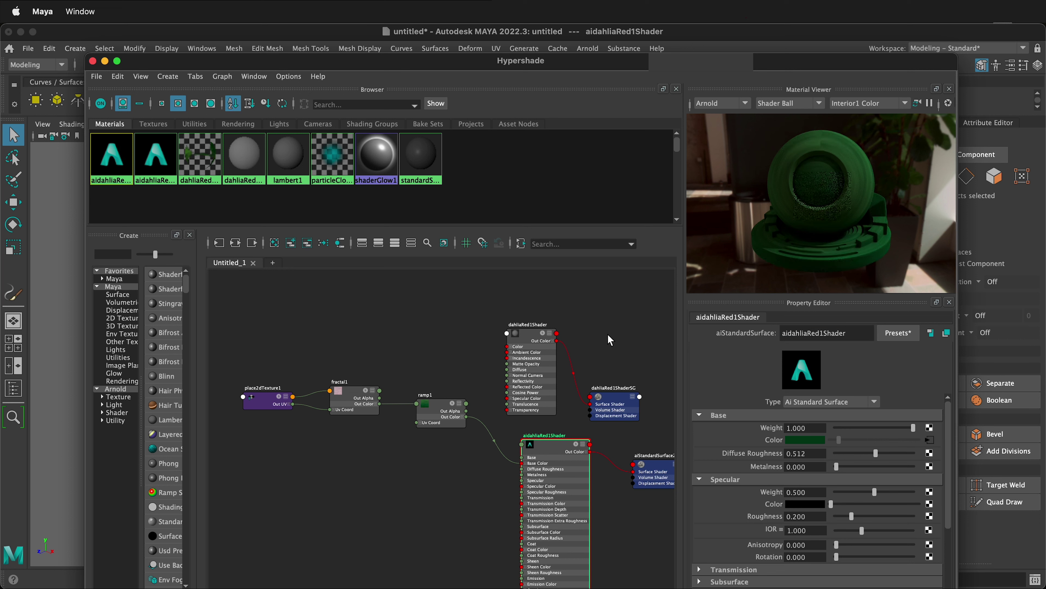
left_click(527, 333)
key("Delete")
left_click(616, 400)
key("Delete")
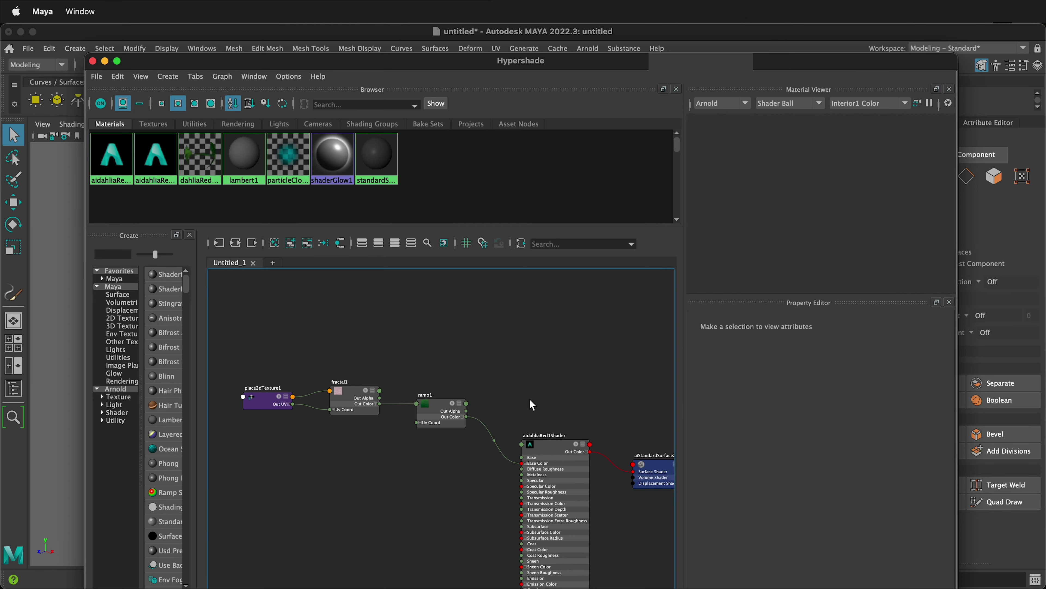
Step: Assign aidahliaRed1Shader to the dahlia flowers, then graph the dahliaRed1LeafShader network
left_click(125, 168)
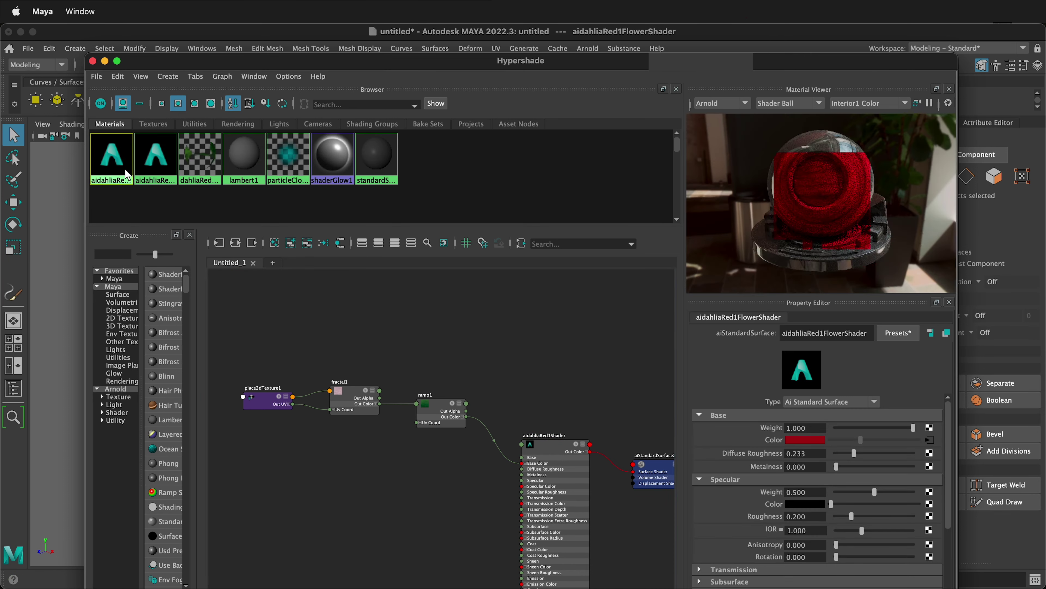
left_click(155, 160)
left_click_drag(206, 63, 549, 76)
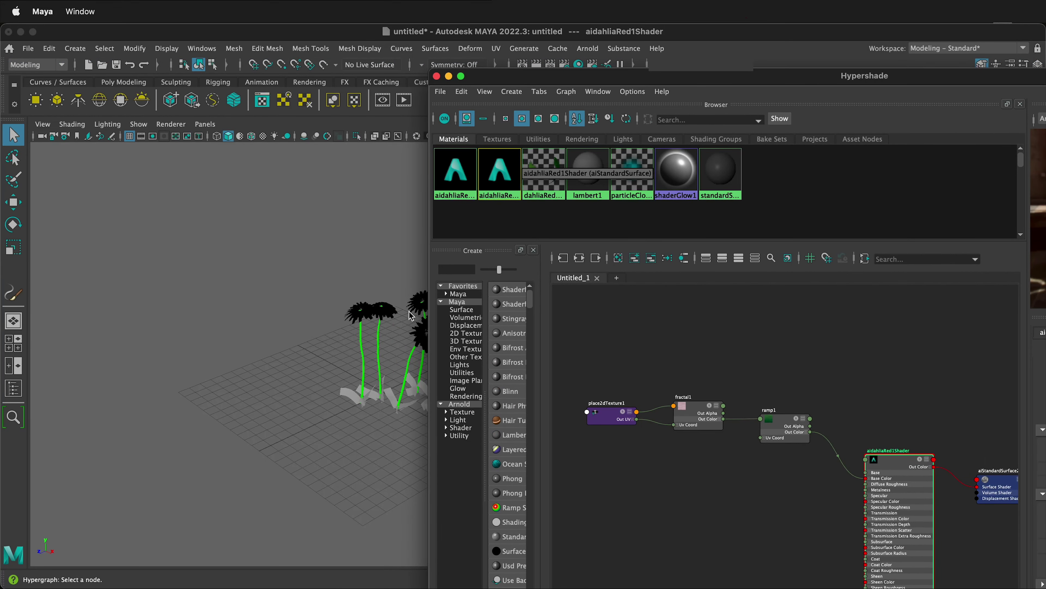
left_click(363, 338)
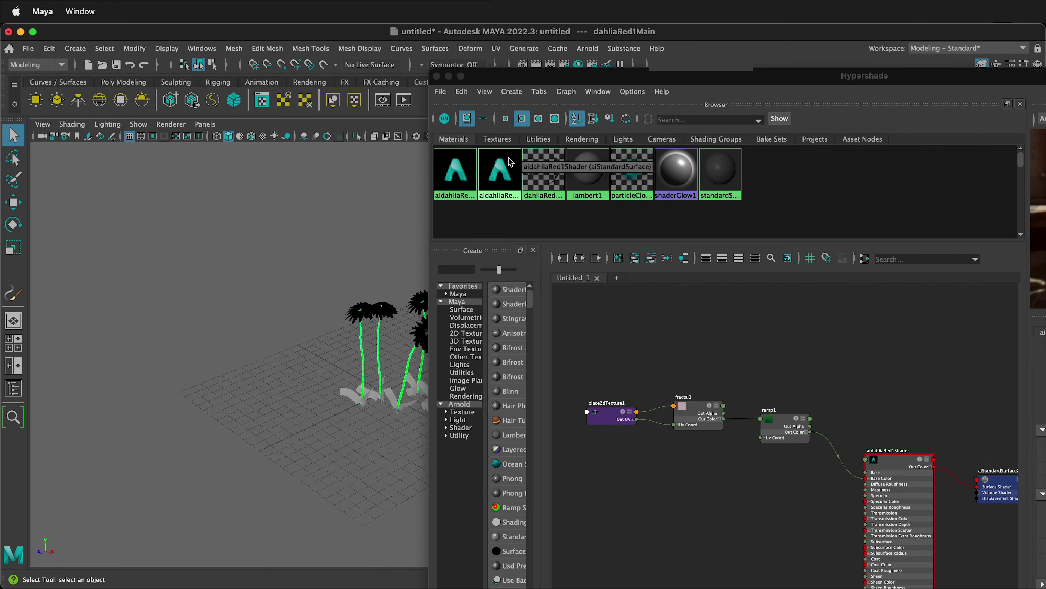
right_click_drag(511, 162, 505, 124)
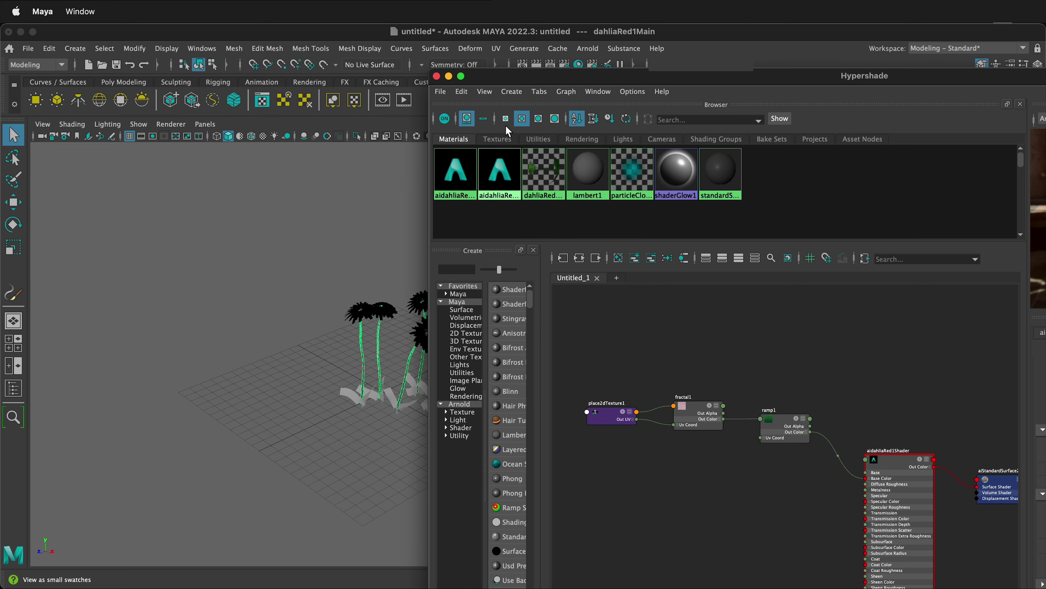
left_click_drag(609, 77, 278, 38)
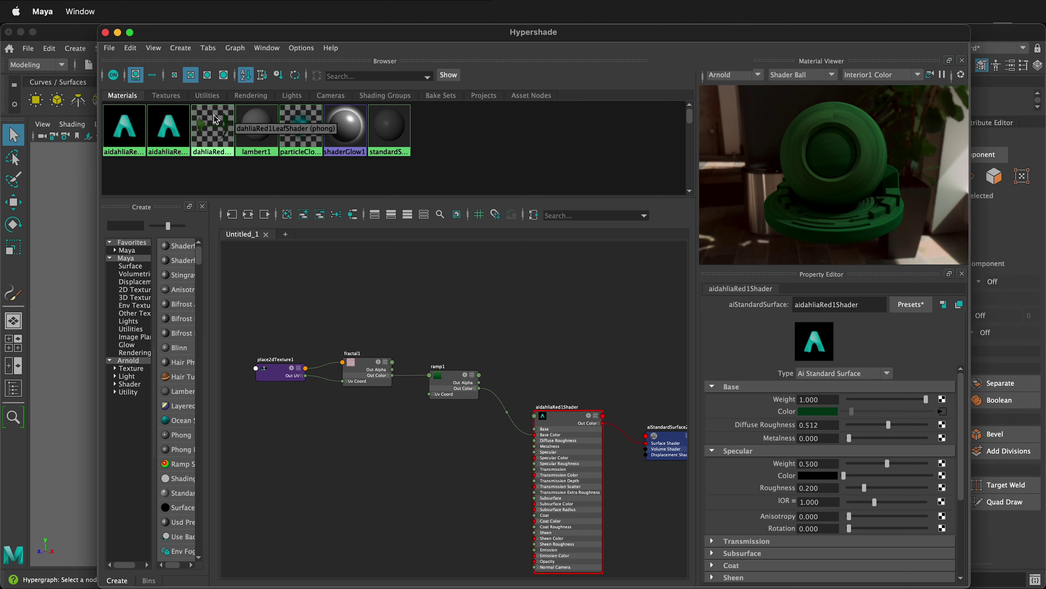
right_click_drag(213, 115, 209, 157)
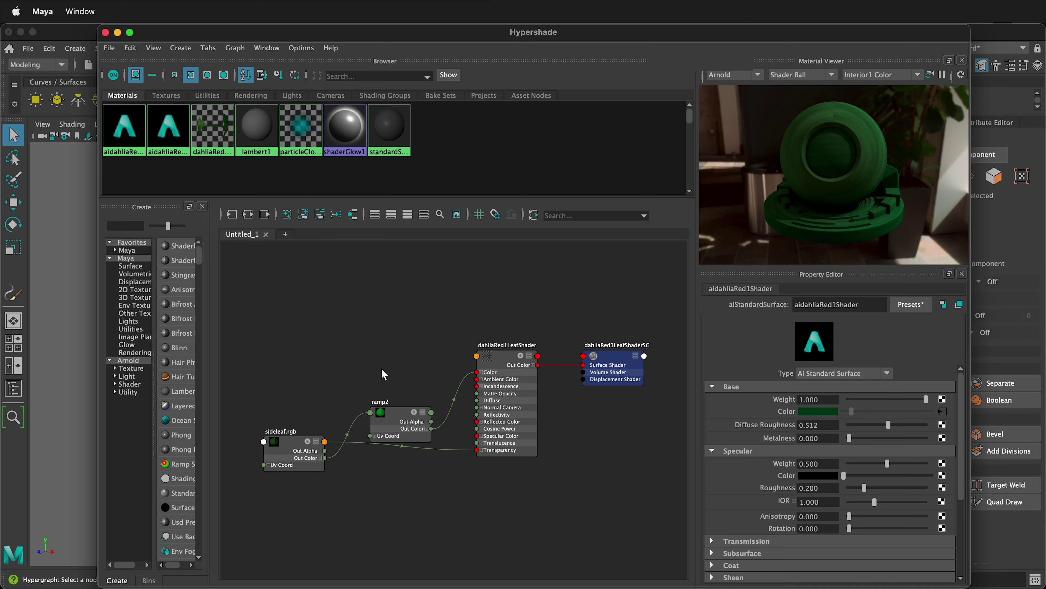
Step: Create an aiStandardSurface node and connect ramp2's colour to its Base Color
left_click(605, 439)
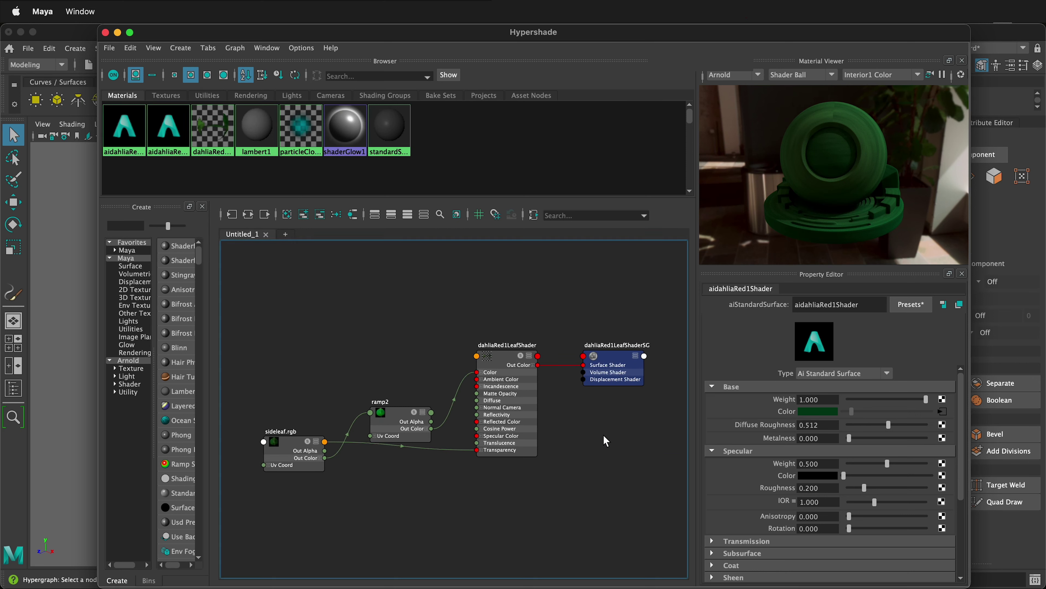
key("Tab")
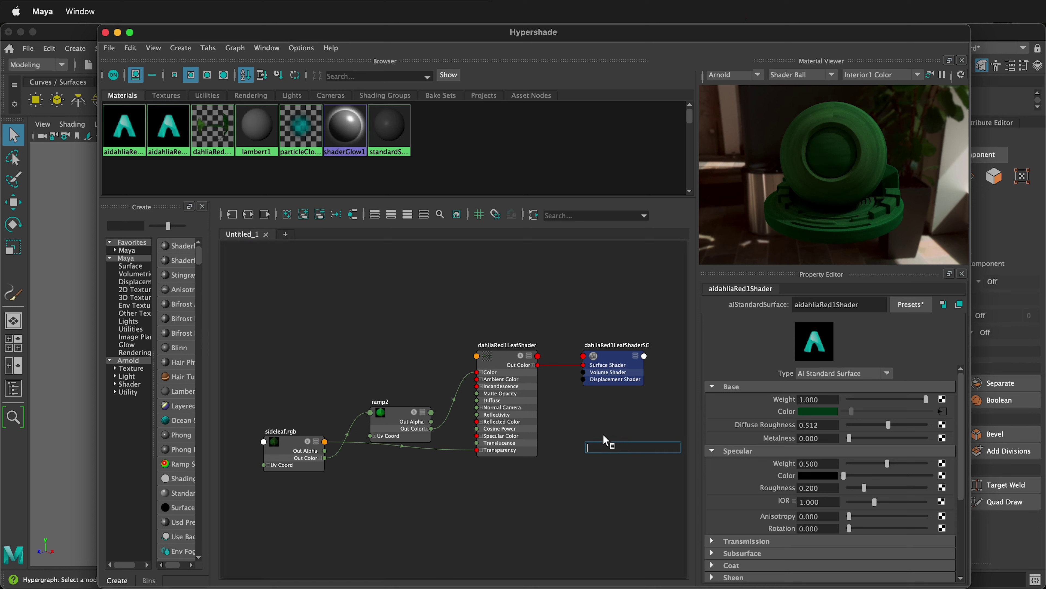
type("aista")
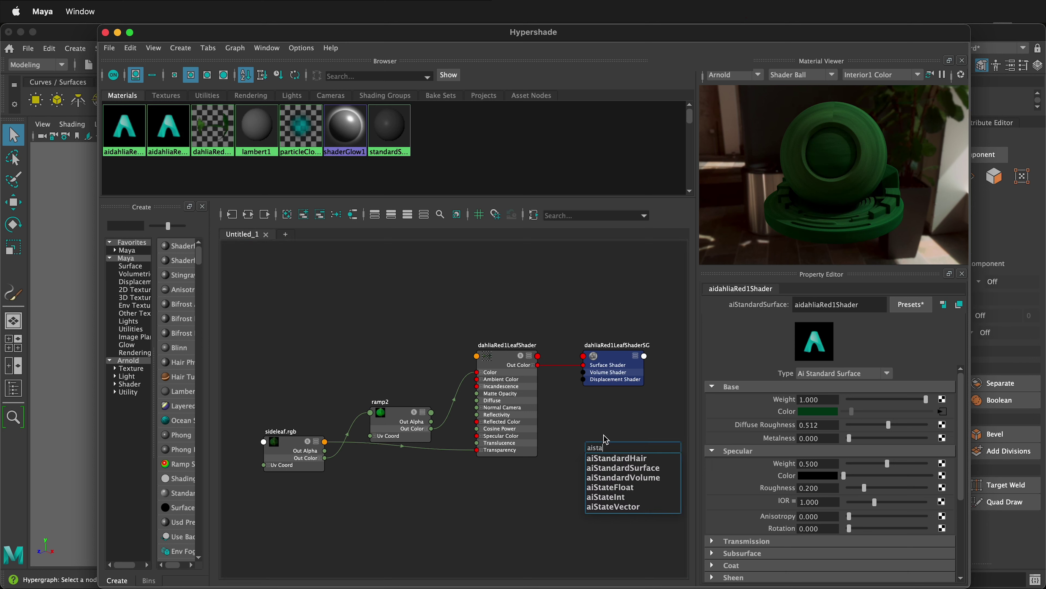
left_click(623, 467)
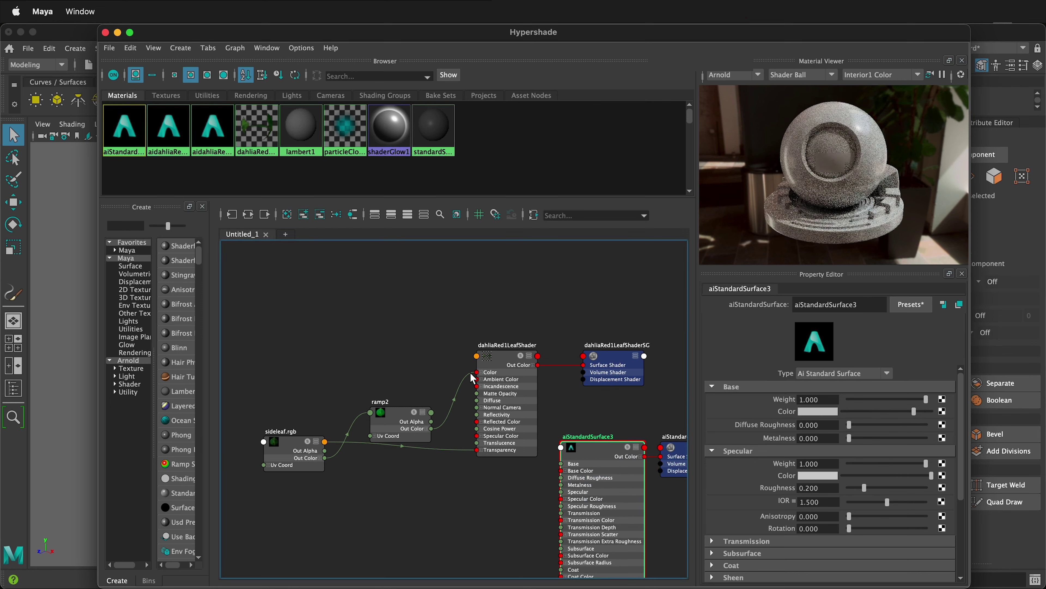
left_click_drag(478, 371, 561, 471)
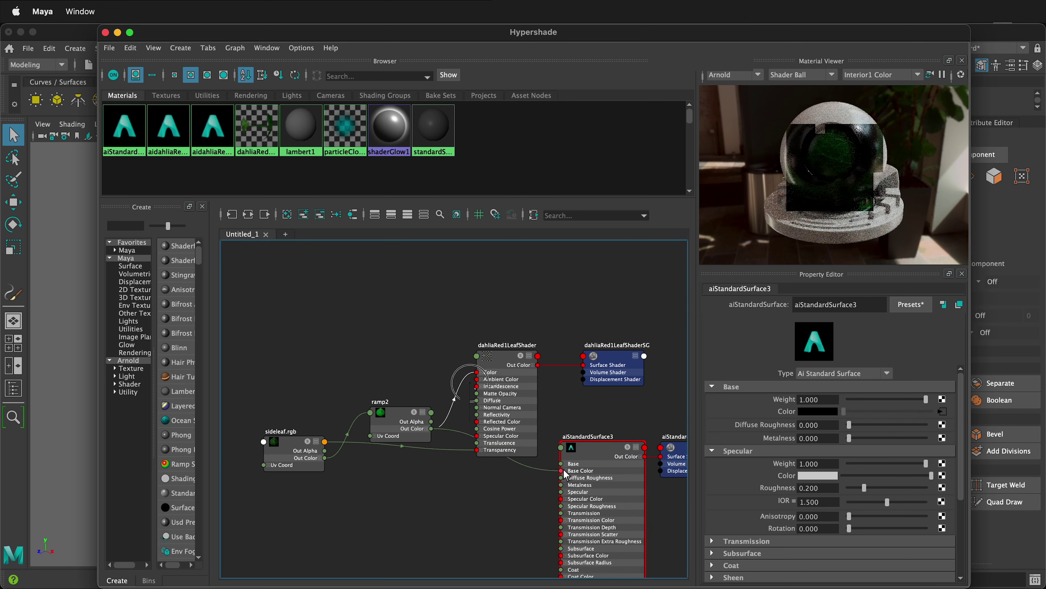
left_click(501, 342)
Step: Tidy the leaf nodes in the graph and set aiStandardSurface3's Specular Color to black
left_click_drag(502, 342, 491, 280)
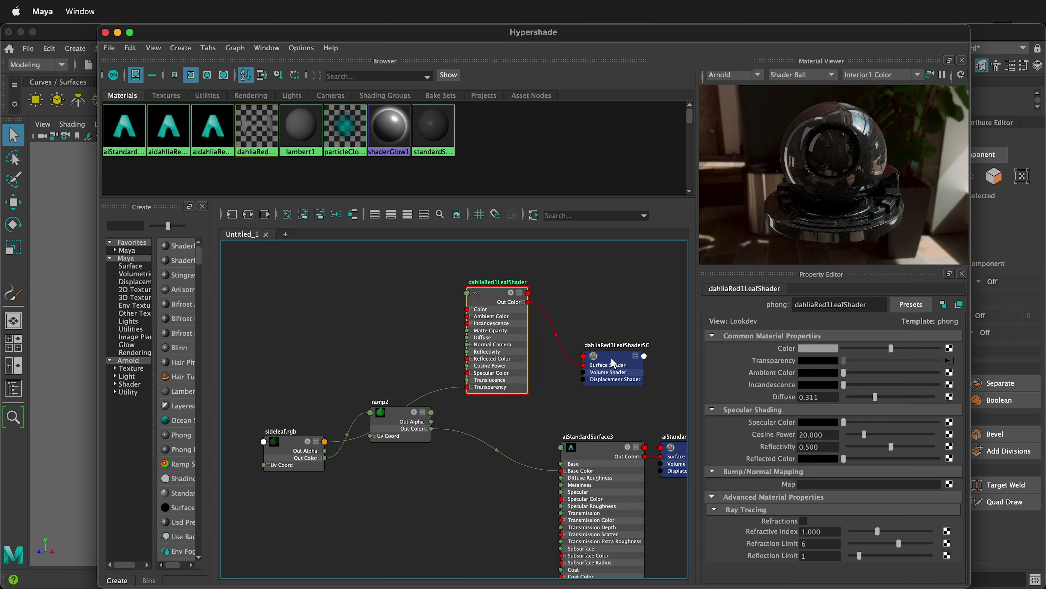
left_click_drag(611, 361, 621, 301)
left_click(619, 448)
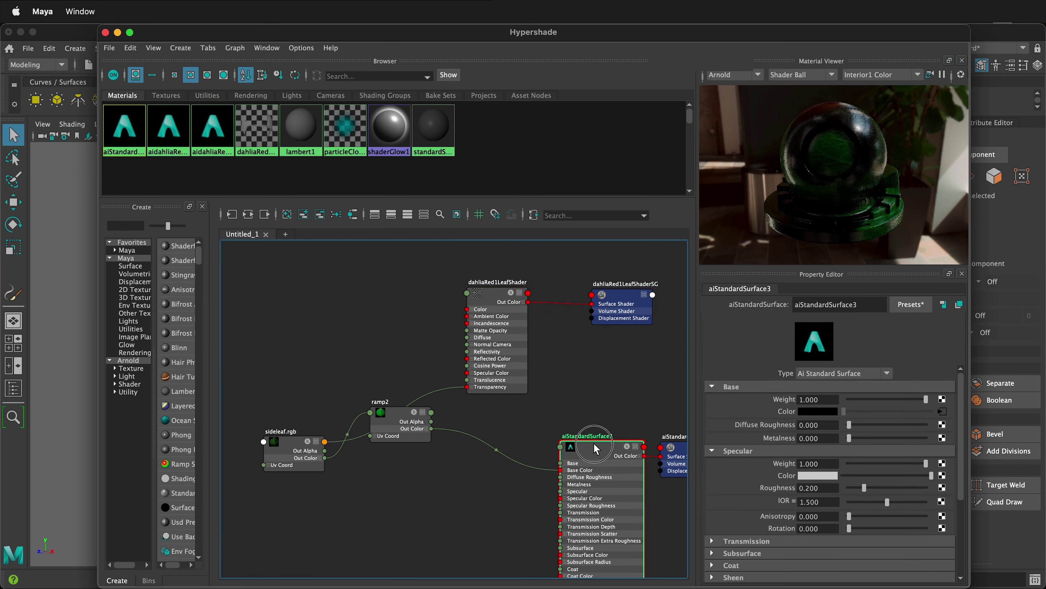
left_click_drag(619, 448, 612, 426)
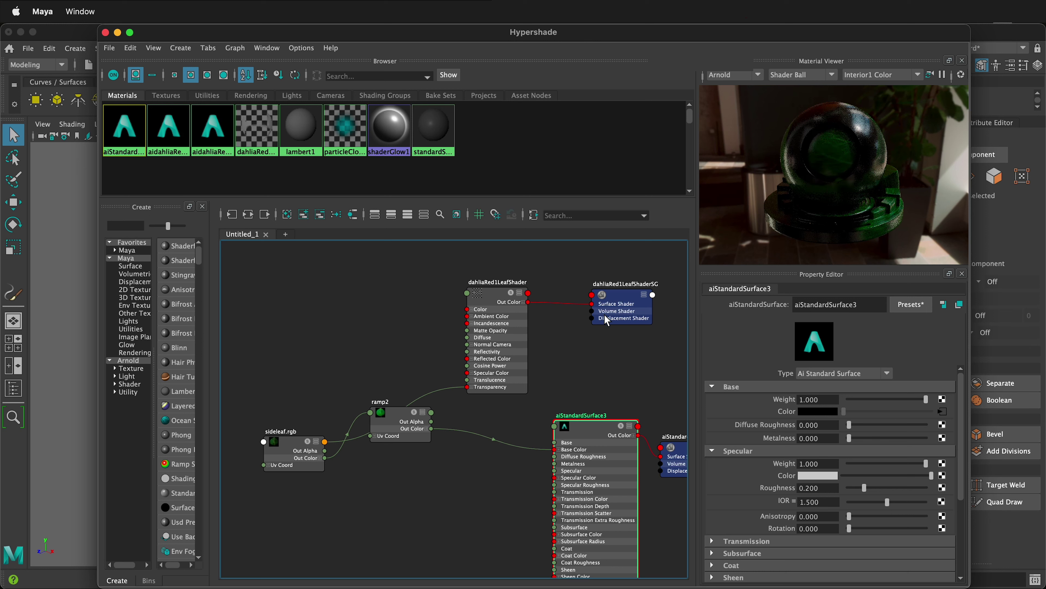
left_click(486, 295)
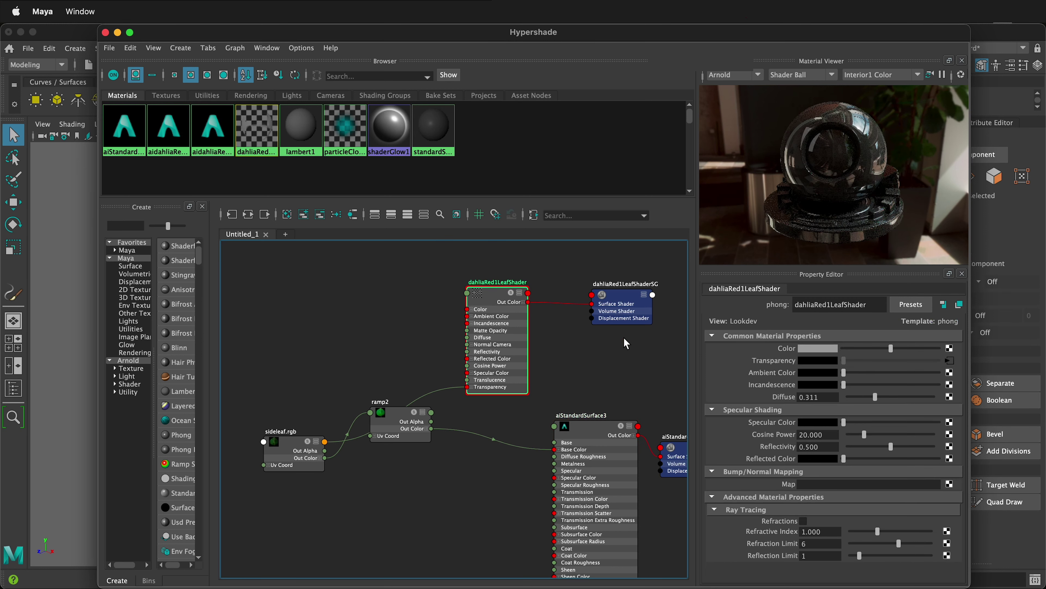
left_click(596, 433)
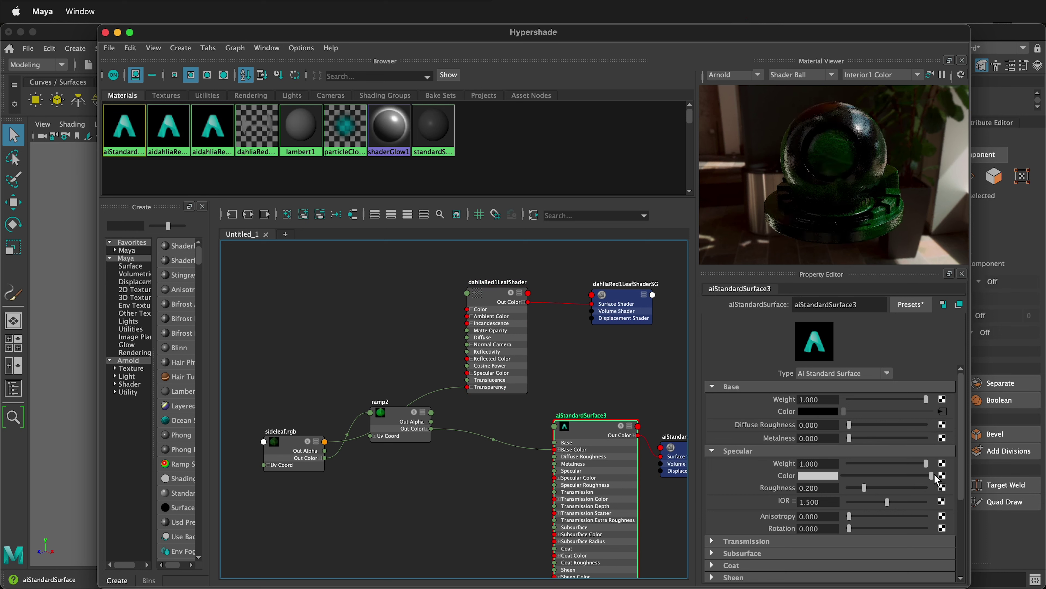
left_click_drag(932, 476, 842, 476)
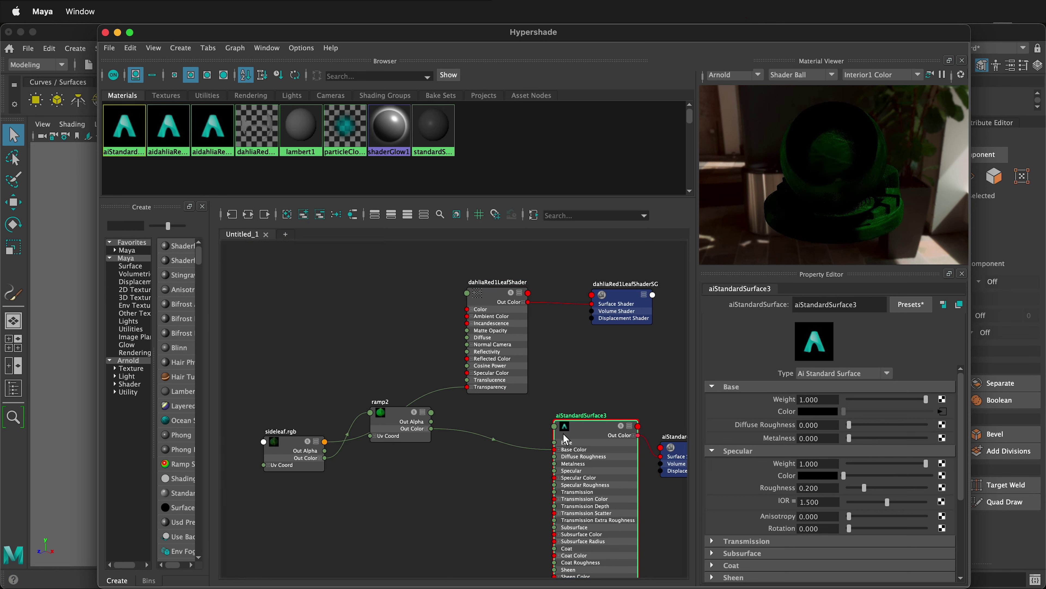
Step: Give aiStandardSurface3 Diffuse Roughness 0.311, Specular Weight 0.5 and IOR 1, matching the leaf phong
left_click(493, 297)
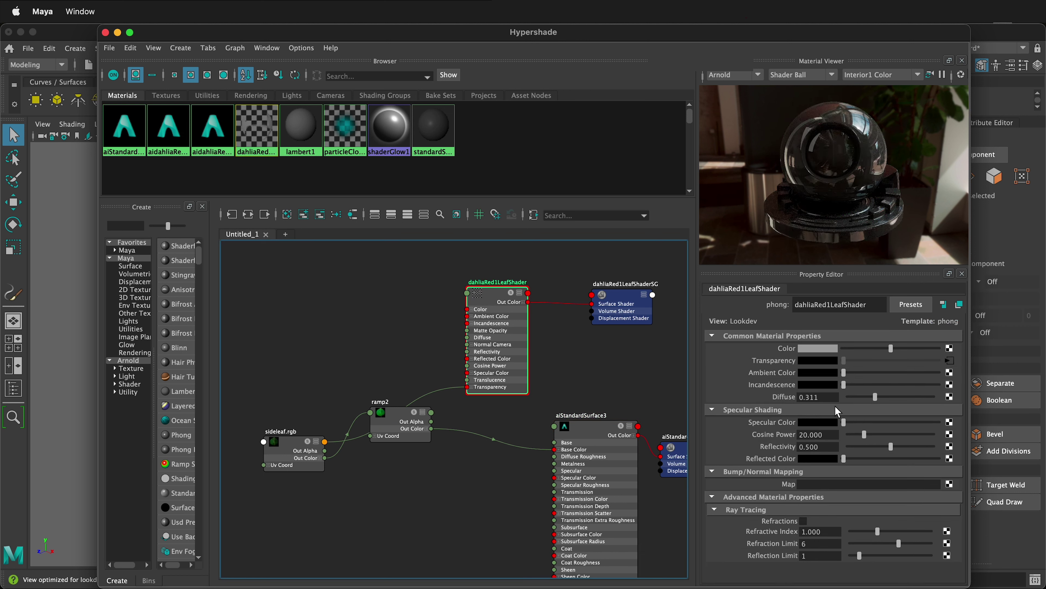
left_click(591, 427)
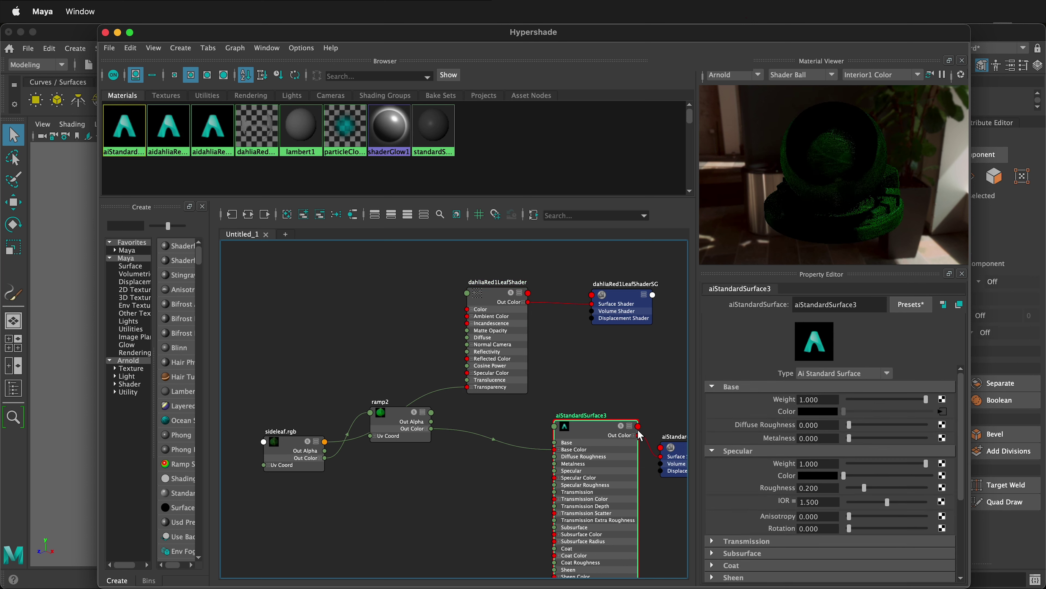
left_click(830, 425)
type(".31")
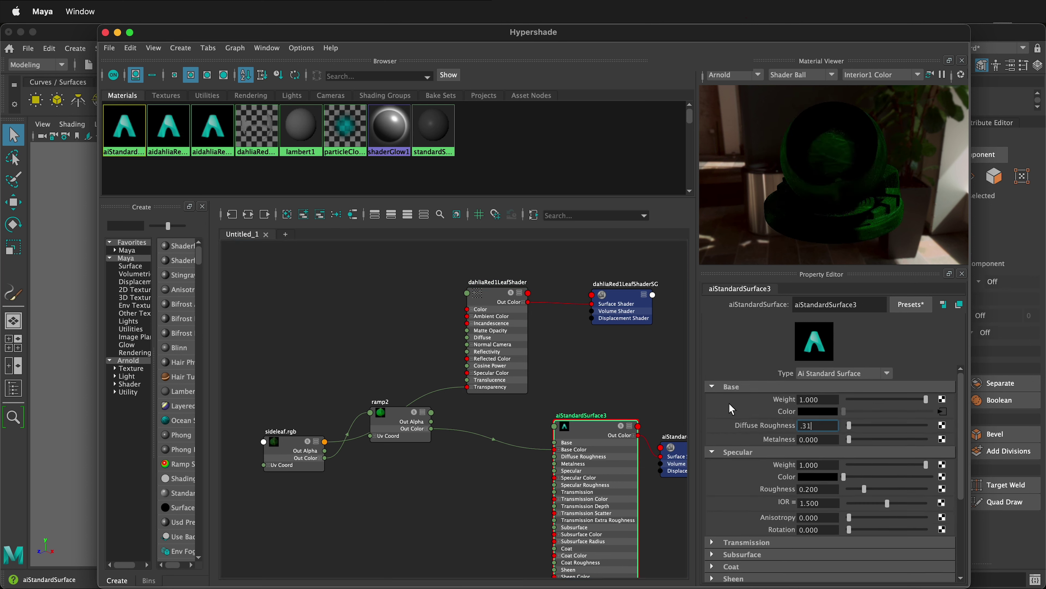
type("1")
left_click(827, 465)
type(".5")
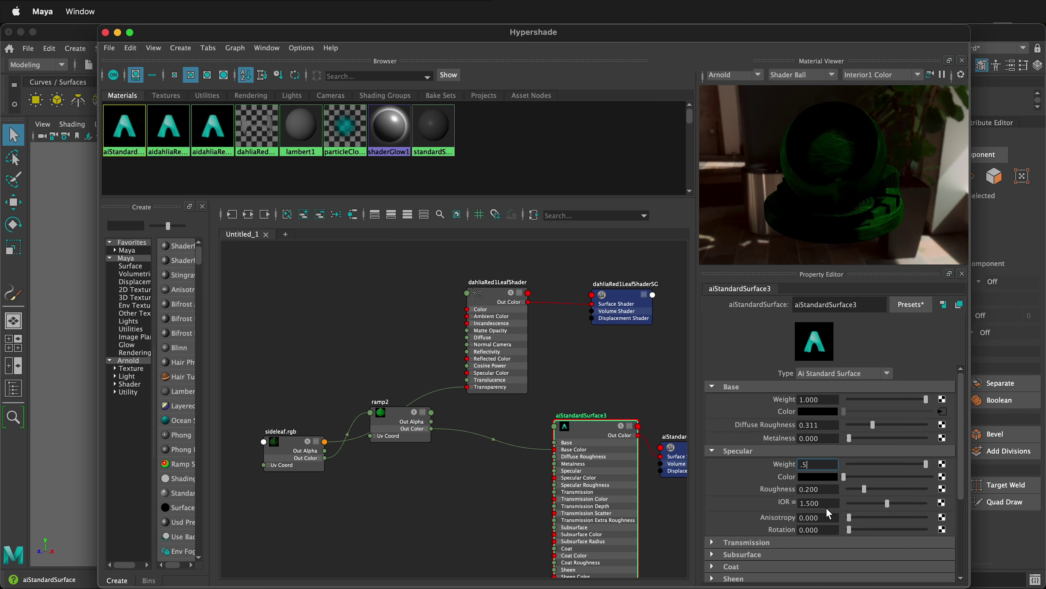
left_click(828, 503)
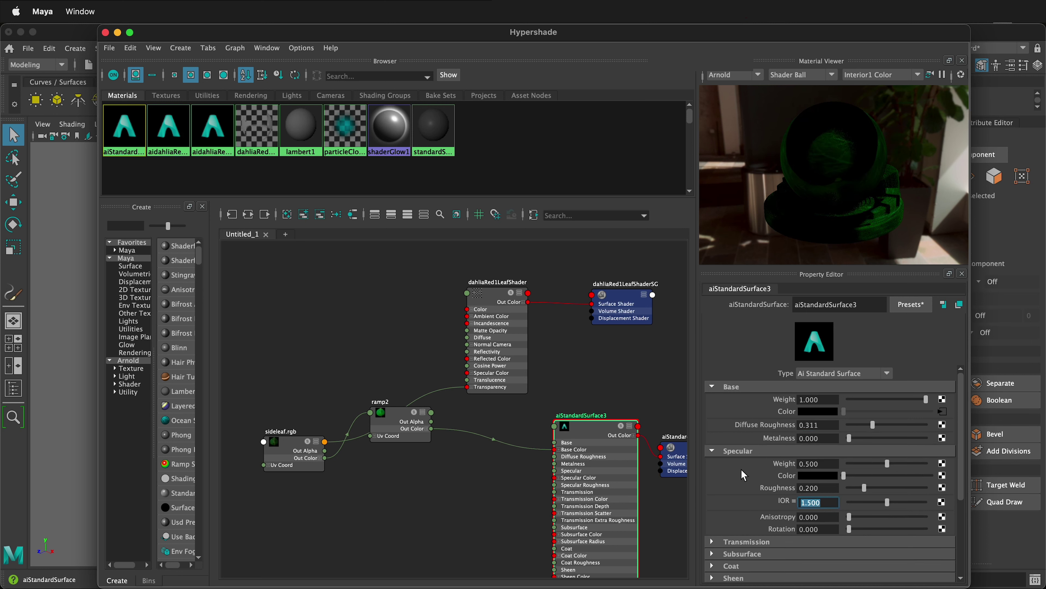
type("1")
key("Return")
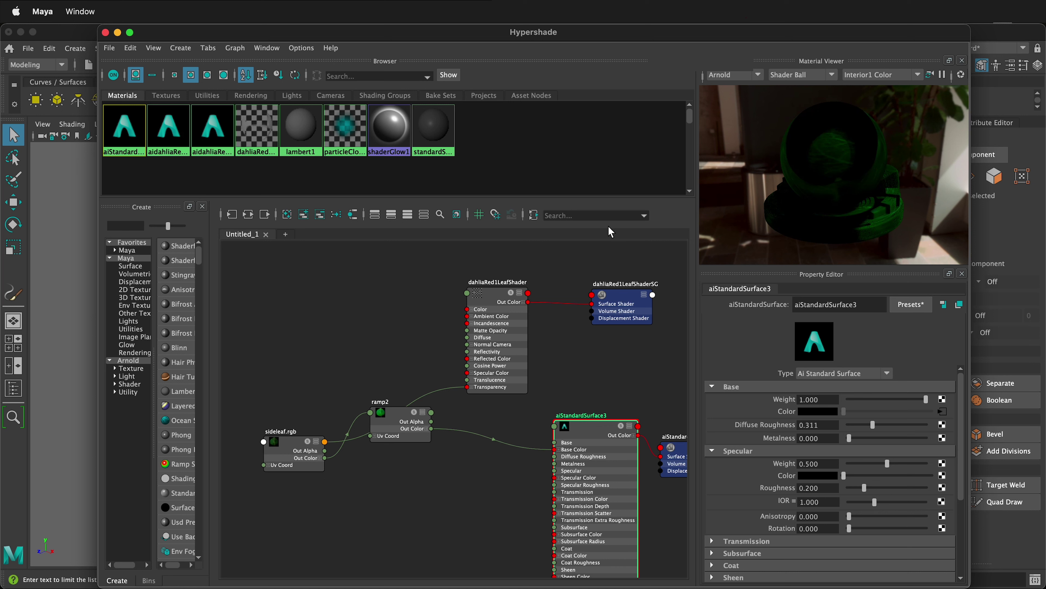
Step: Move sideleaf.rgb and aiStandardSurface3 up and trial-wire the texture into Opacity
left_click_drag(279, 454, 284, 392)
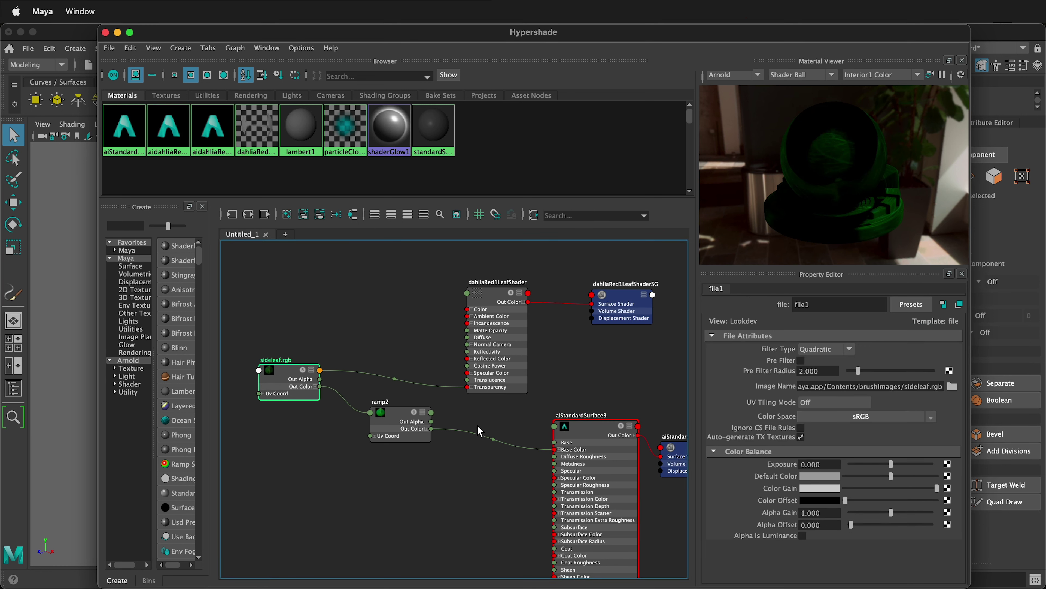
left_click_drag(586, 436, 599, 365)
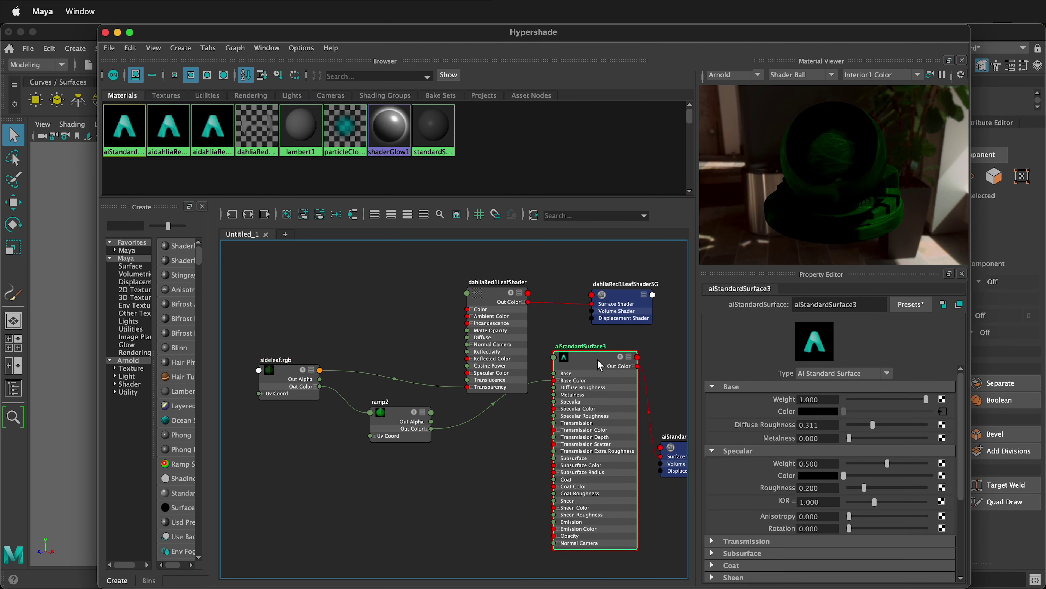
left_click_drag(468, 396, 559, 540)
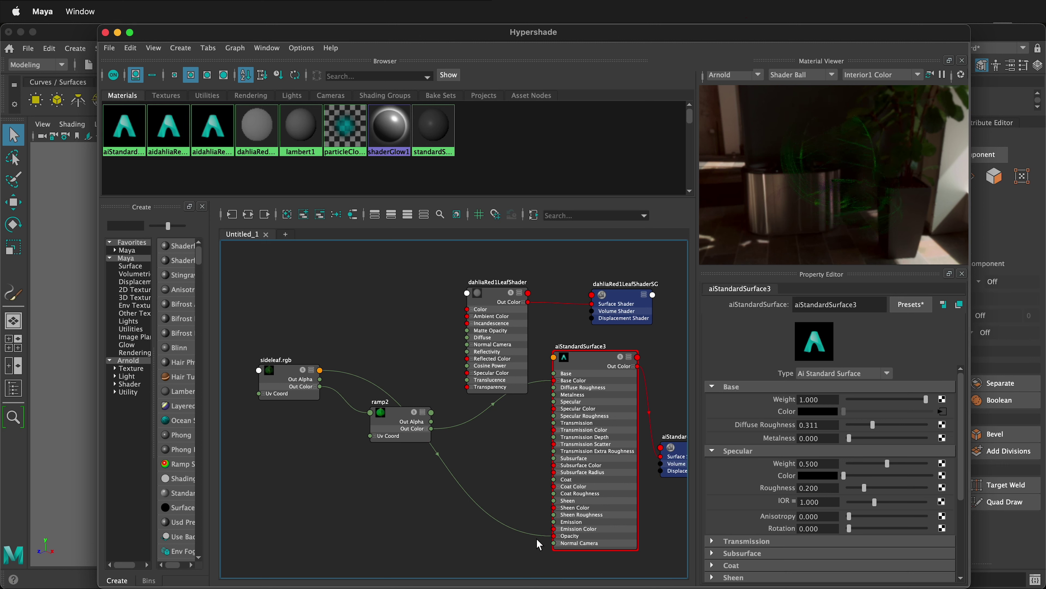
left_click_drag(552, 536, 431, 341)
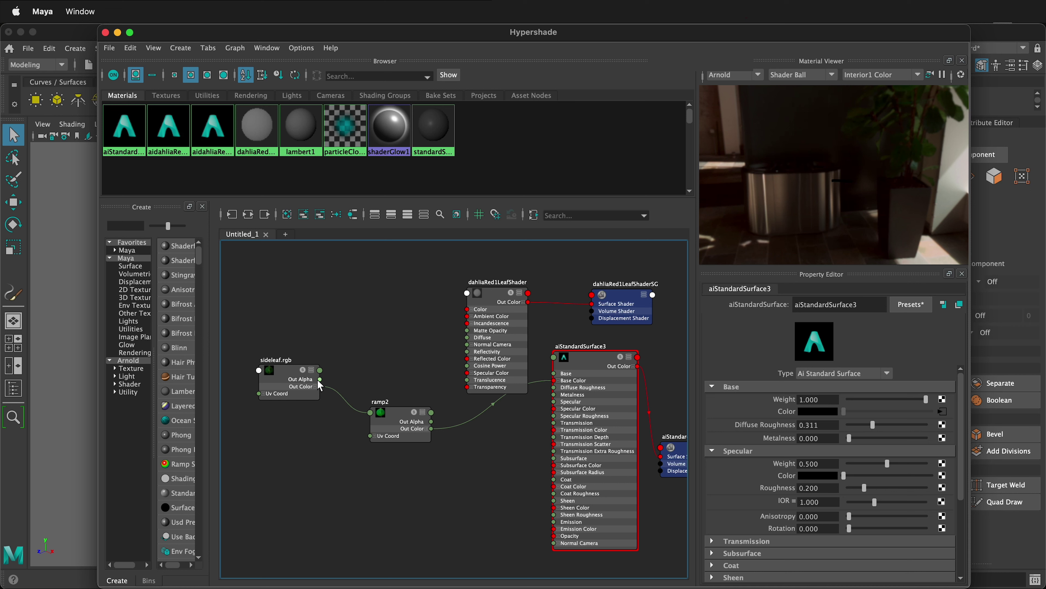
left_click_drag(319, 386, 327, 356)
Step: Connect sideleaf.rgb Out Alpha to aiStandardSurface3's Opacity R, G and B
left_click_drag(556, 539, 579, 563)
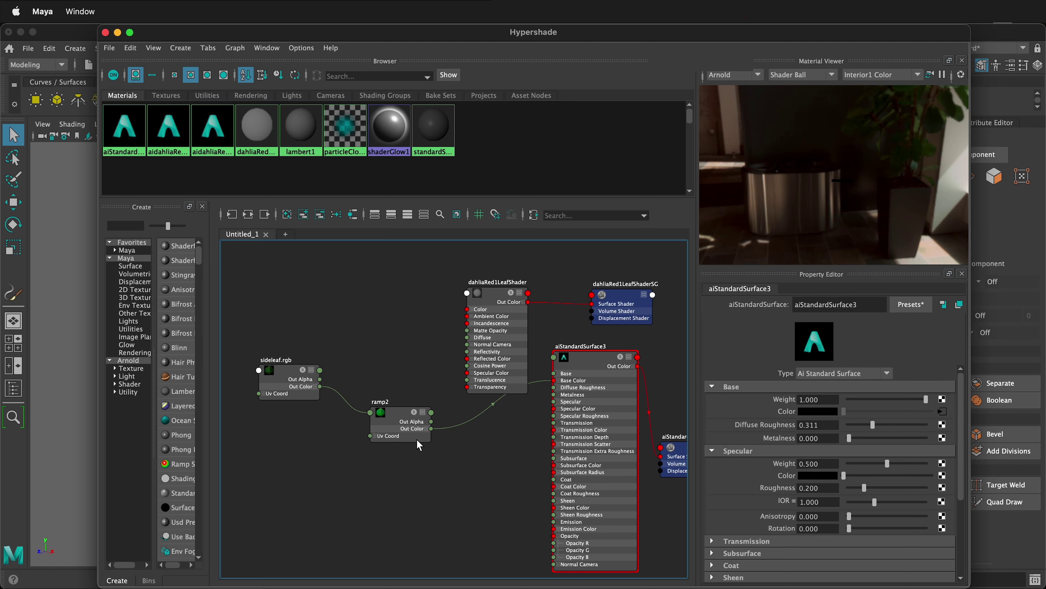
left_click_drag(320, 380, 553, 544)
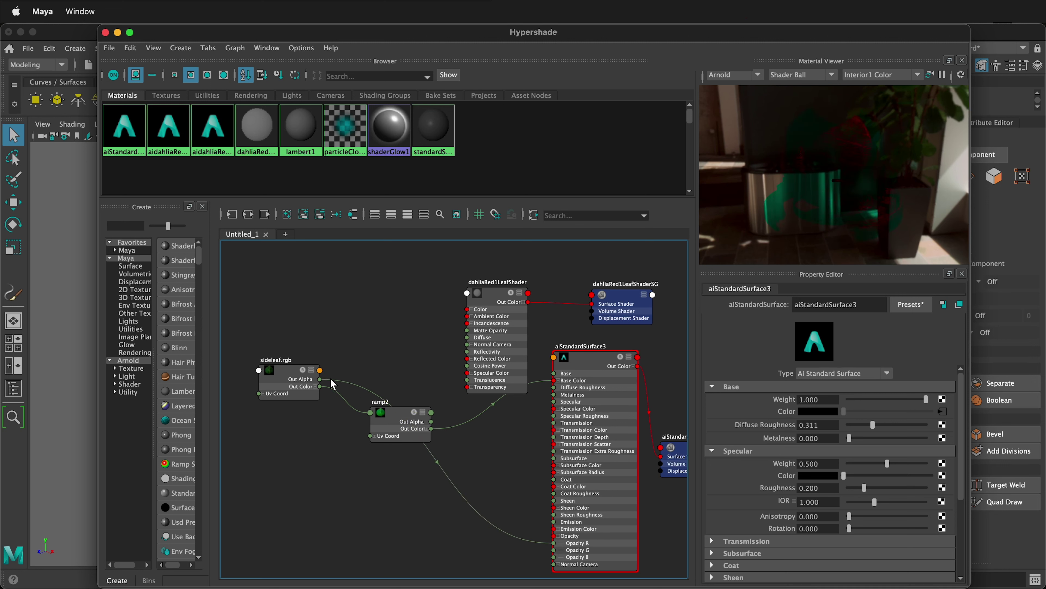
left_click_drag(319, 386, 554, 549)
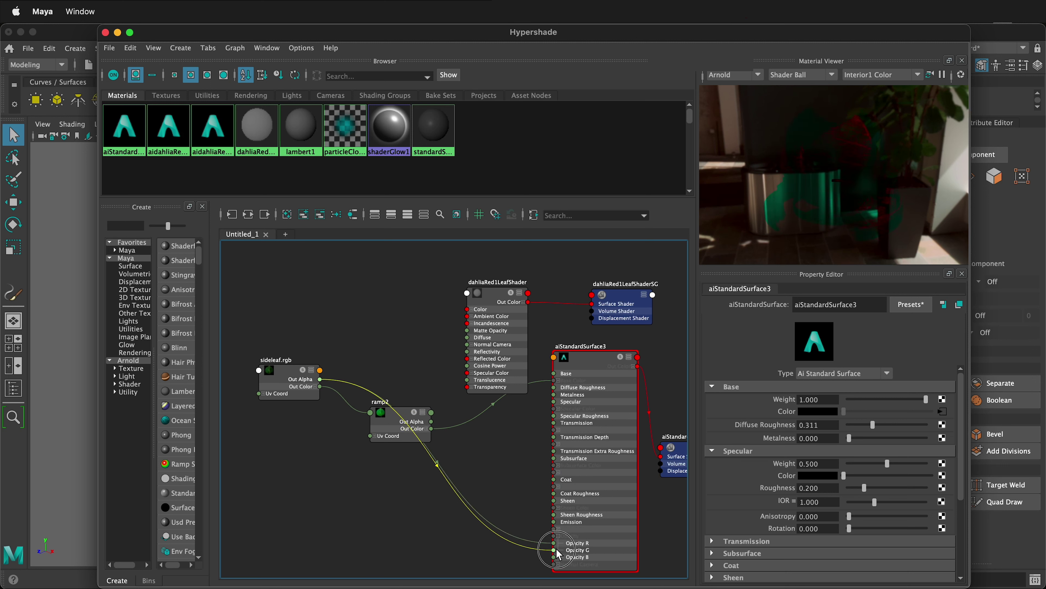
left_click_drag(320, 386, 554, 557)
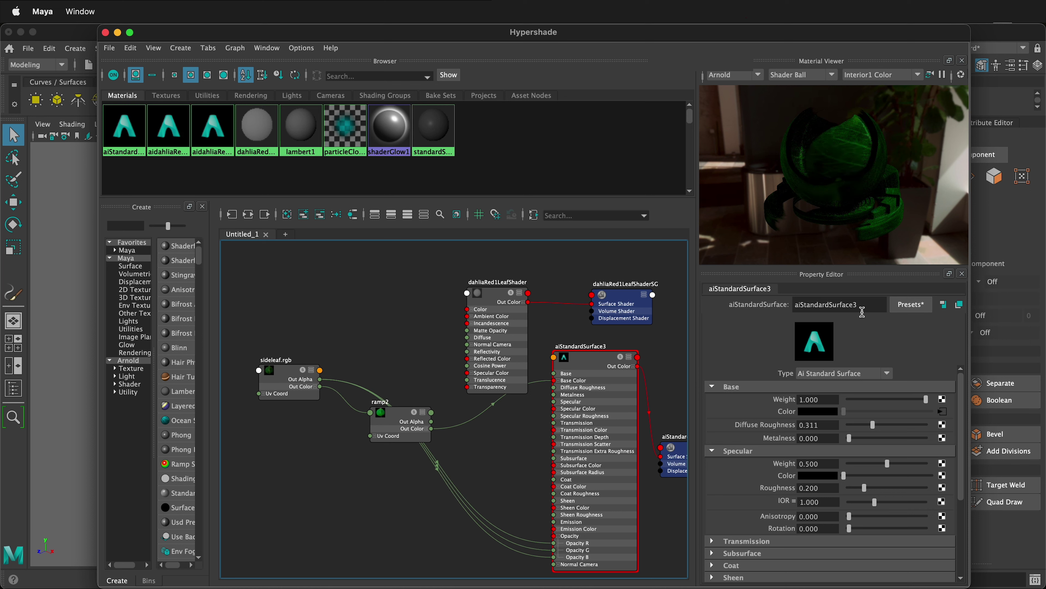
Step: Rename the shader aidahliaRed1LeafShader, delete the old phong leaf shader and tidy the graph
double_click(806, 297)
type("aidahliaRed1LeafShader")
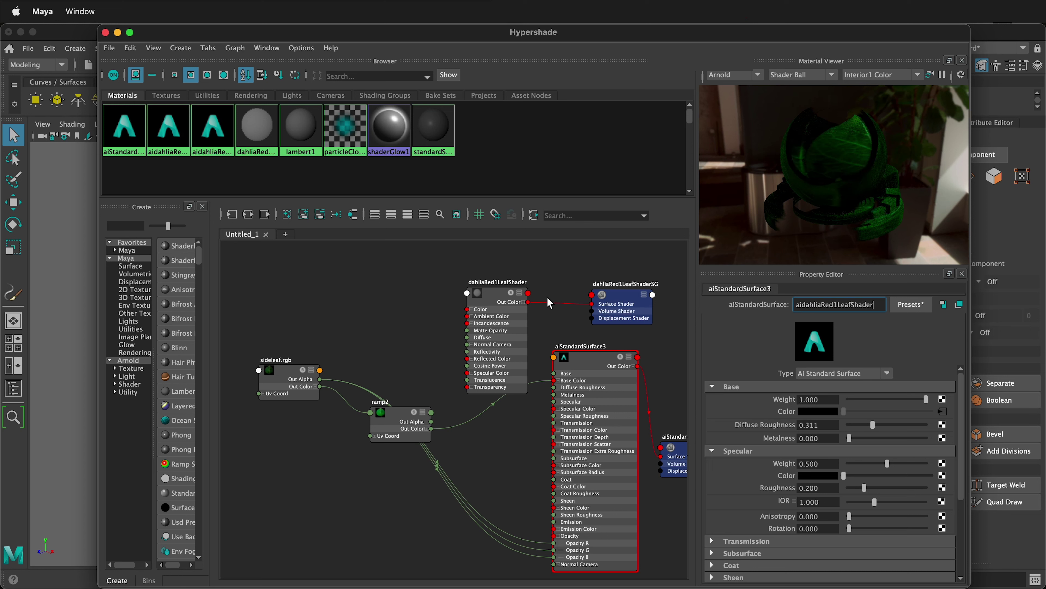
left_click(497, 285)
key("Delete")
left_click_drag(600, 334, 499, 296)
left_click_drag(402, 412, 405, 329)
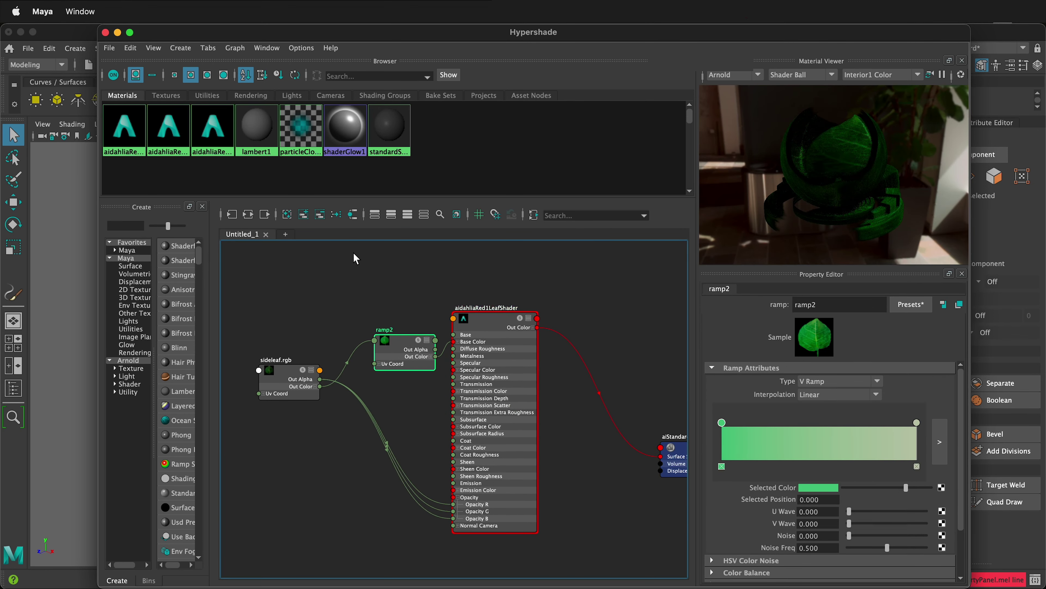
Step: Assign the green Arnold leaf shader to the selected leaf, then close Hypershade
left_click(143, 129)
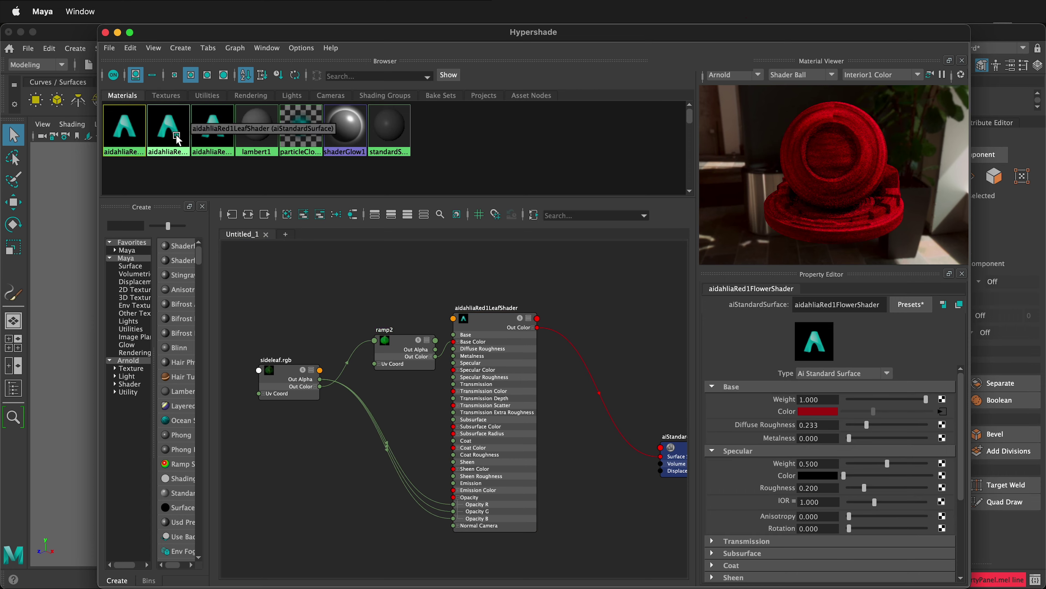
left_click(169, 128)
left_click(213, 127)
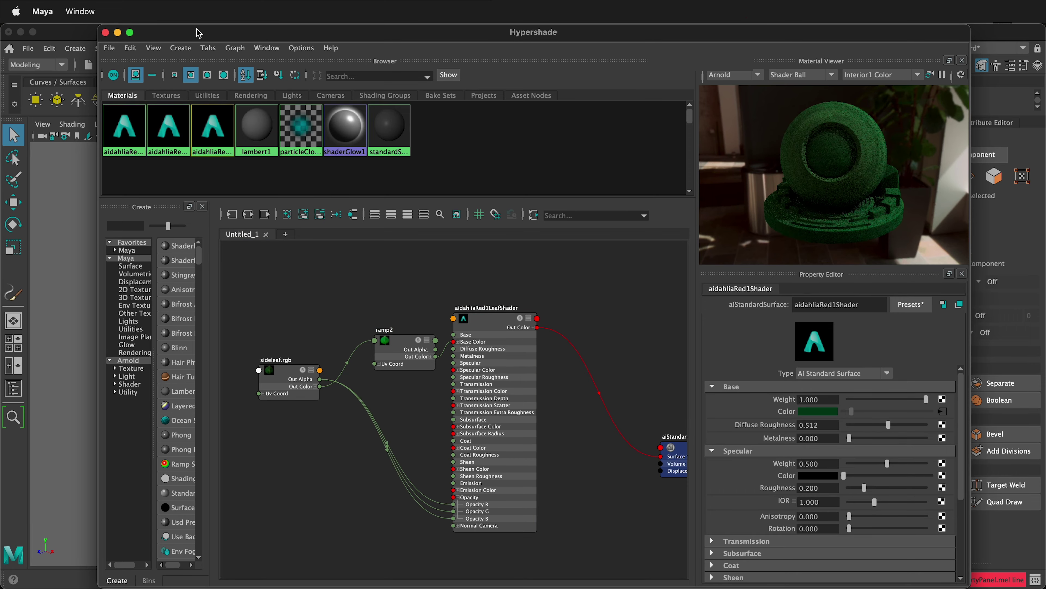
left_click_drag(202, 33, 513, 57)
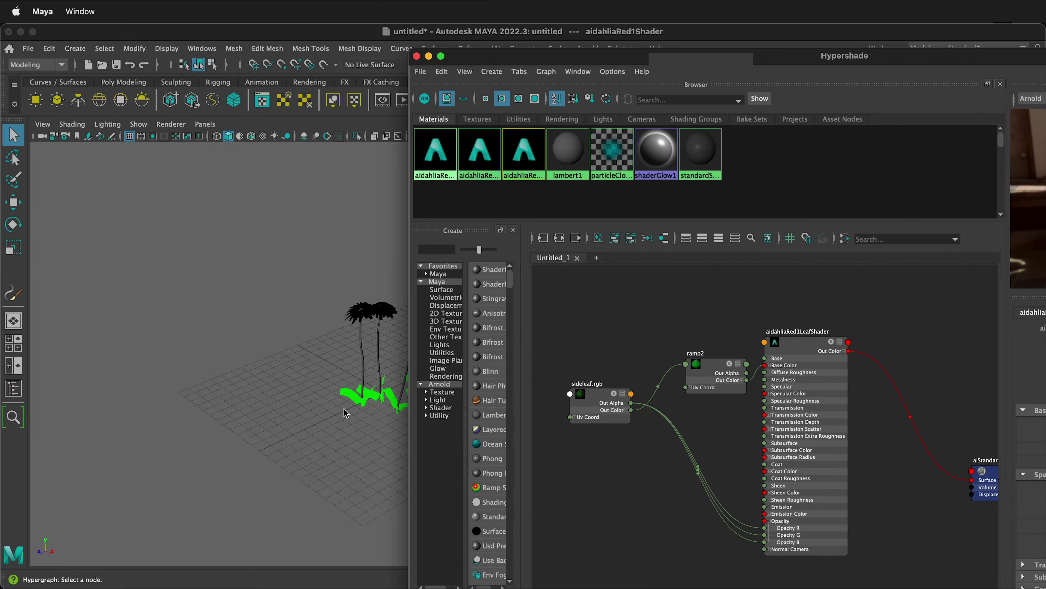
left_click(353, 395)
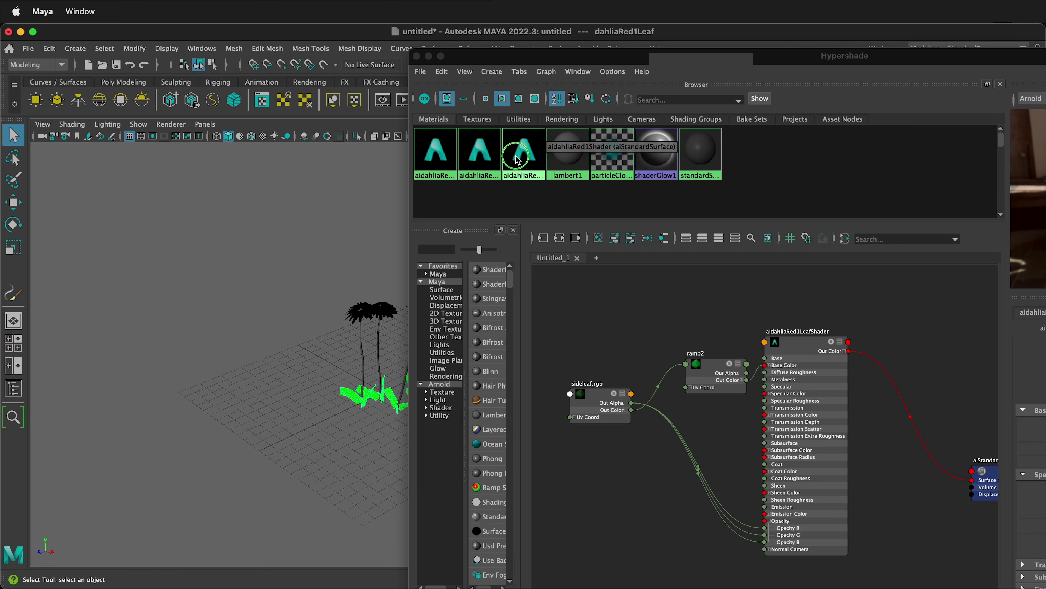
right_click_drag(515, 156, 517, 132)
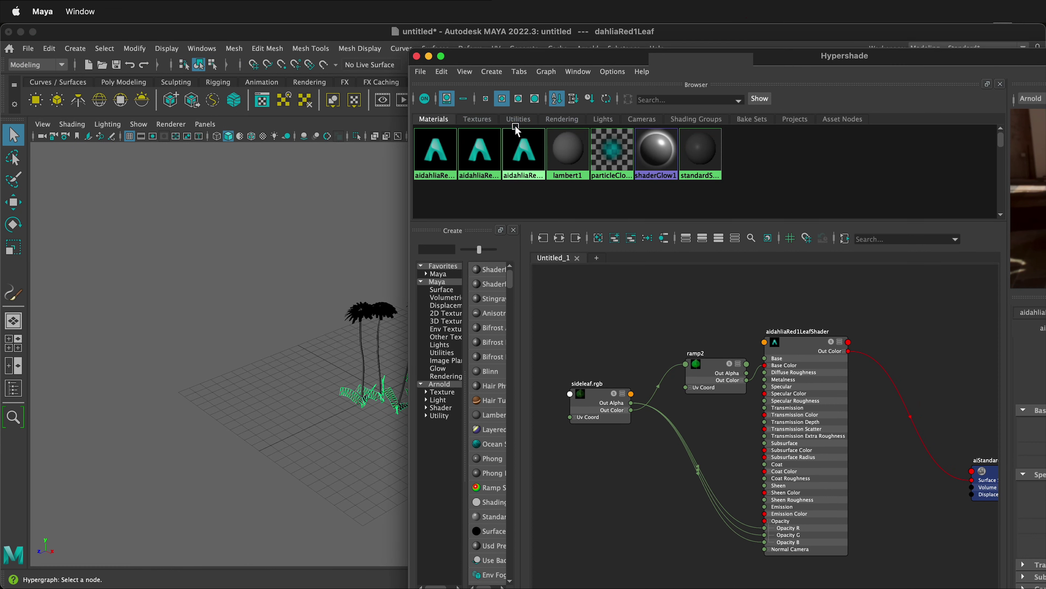
left_click(415, 56)
Step: Switch the viewport to textured display and start an interactive render in Arnold RenderView
left_click(408, 214)
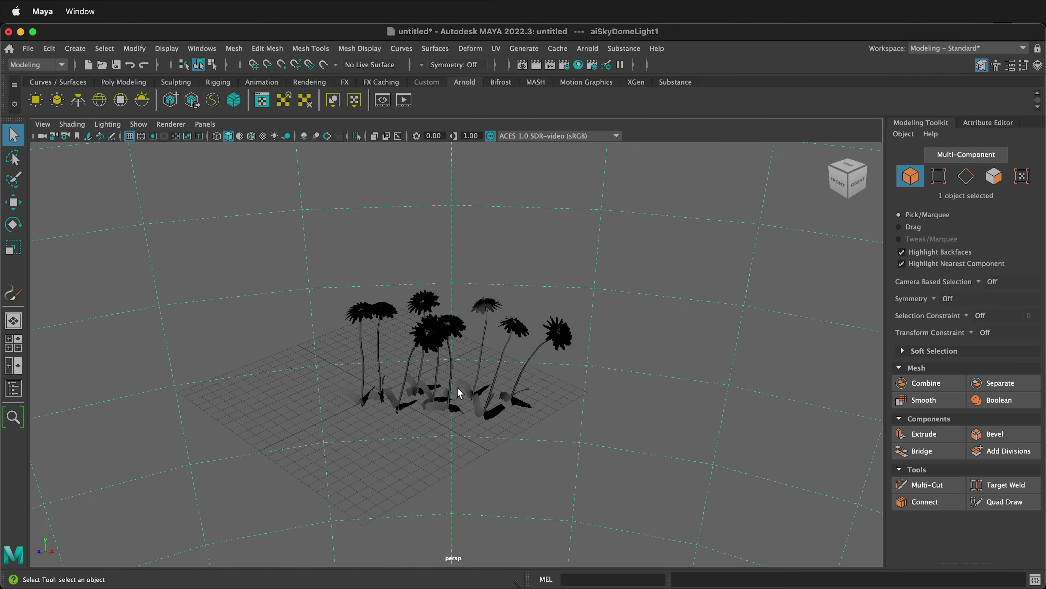
scroll(458, 387, "up", 2)
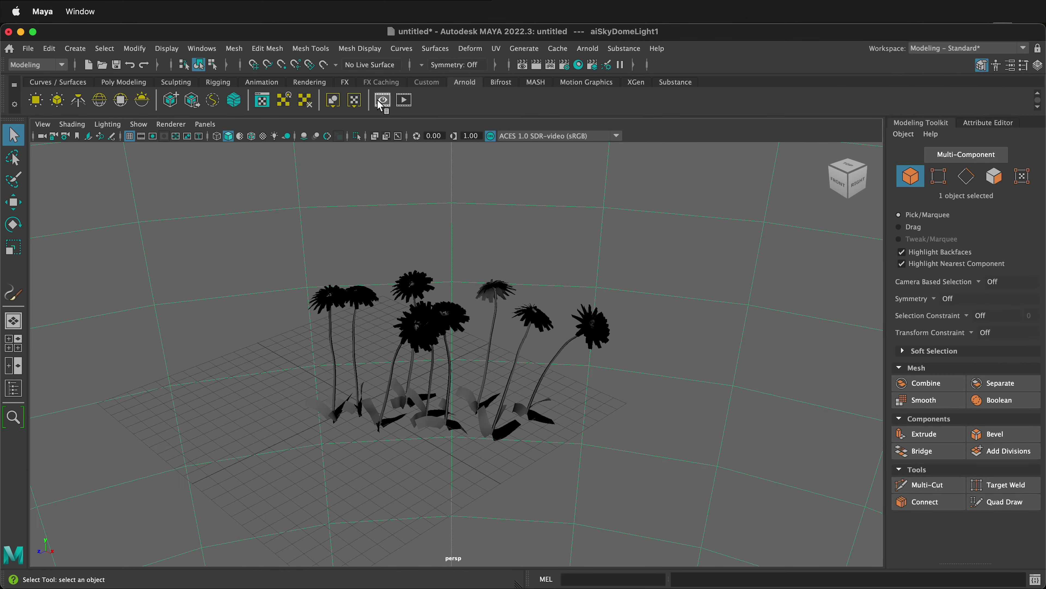
key("6")
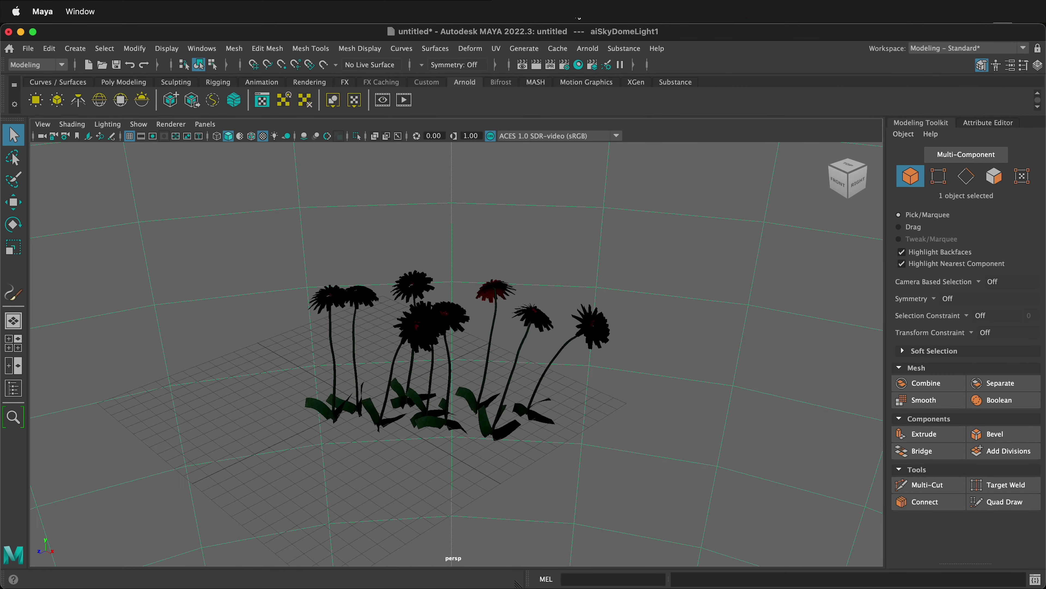
left_click(587, 52)
left_click(595, 87)
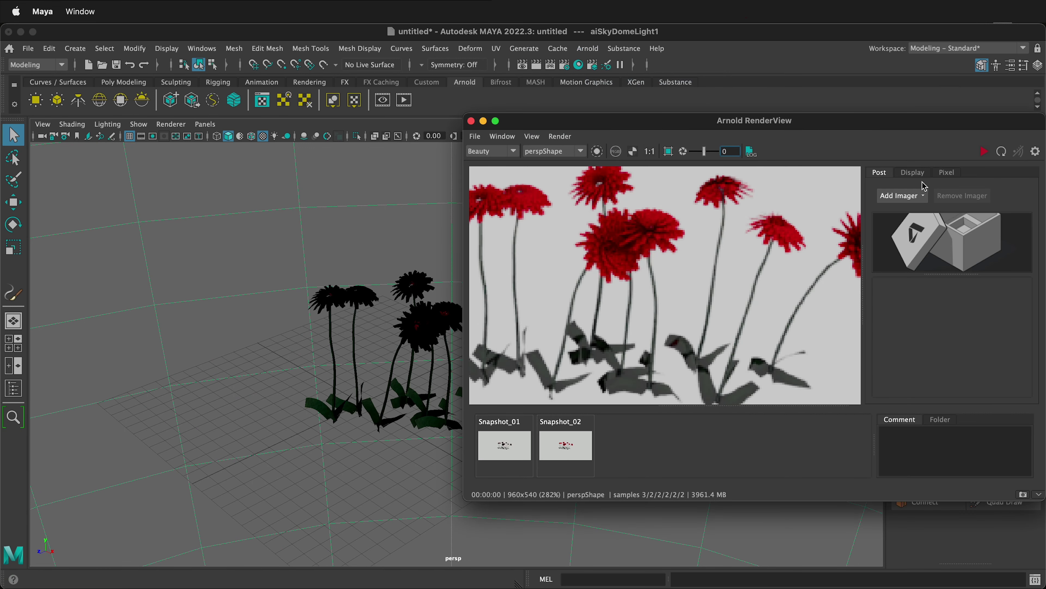
left_click(984, 151)
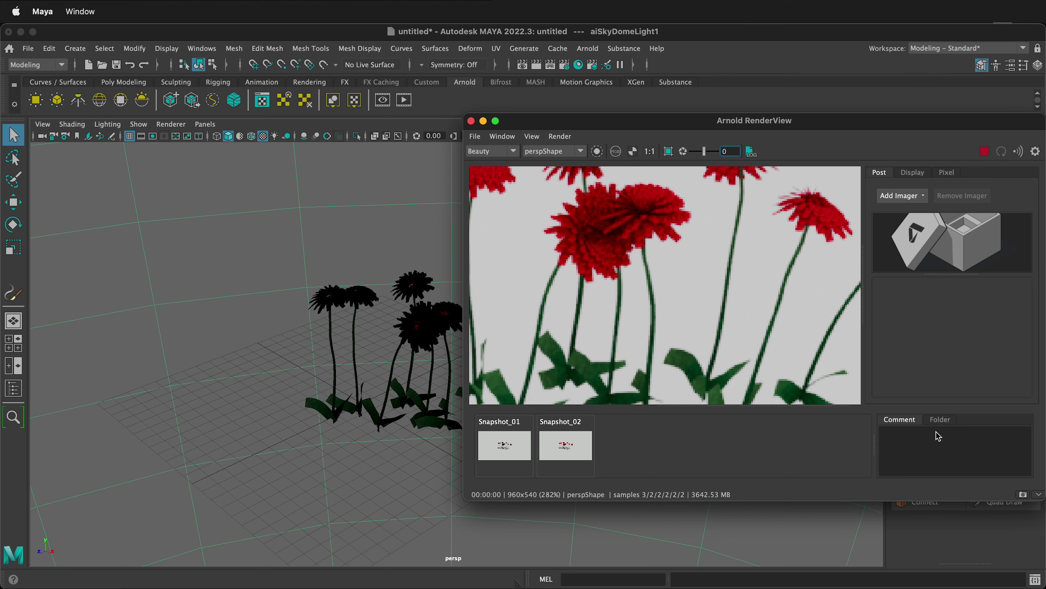
Step: Snapshot the render, stop IPR, and compare Snapshot_01 against the red-and-green Snapshot_03
left_click(1023, 494)
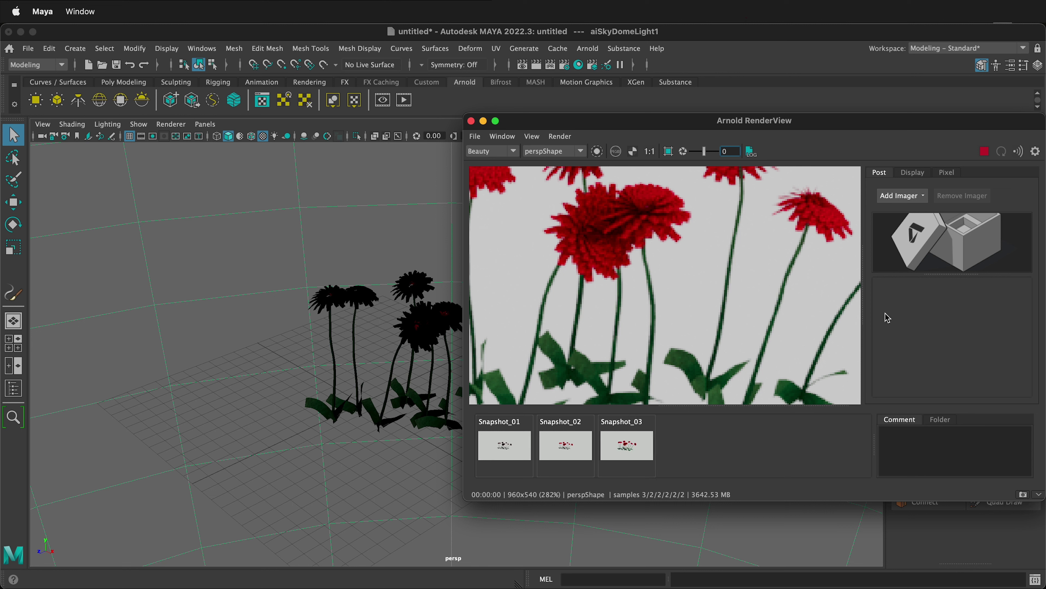
left_click(983, 152)
left_click(504, 447)
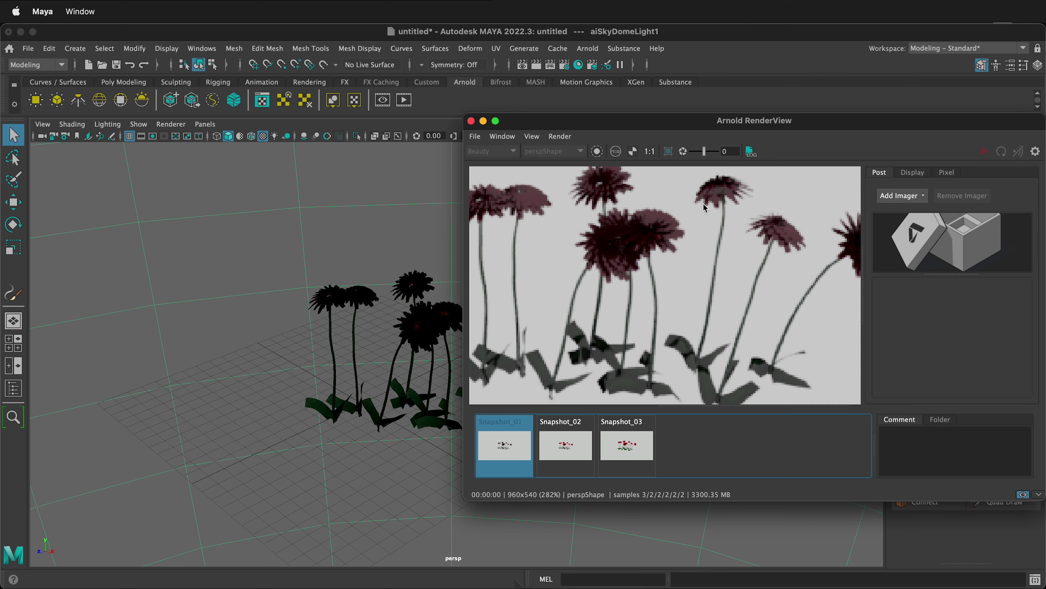
left_click(613, 454)
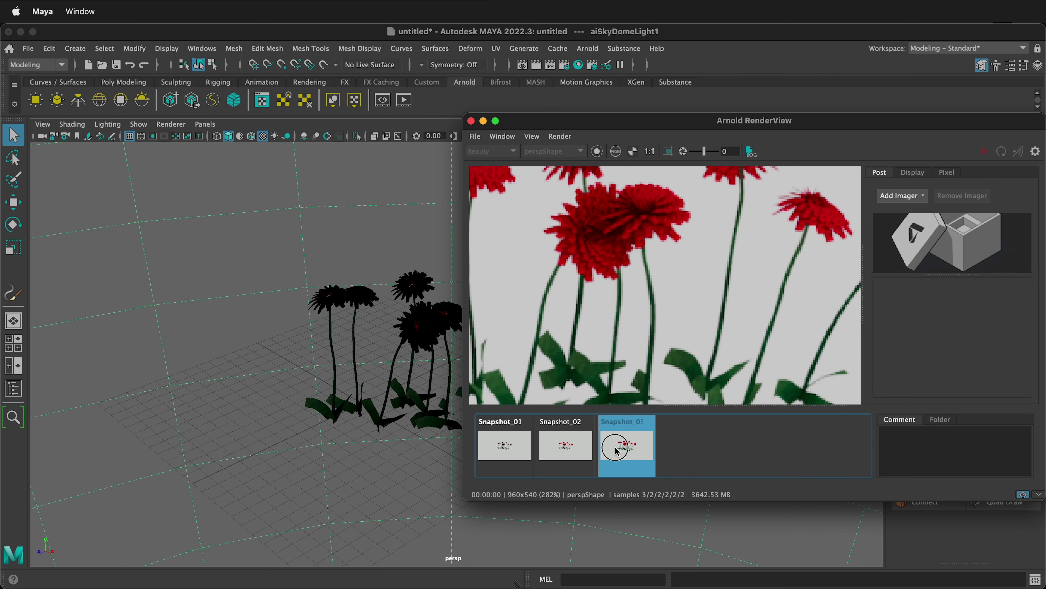